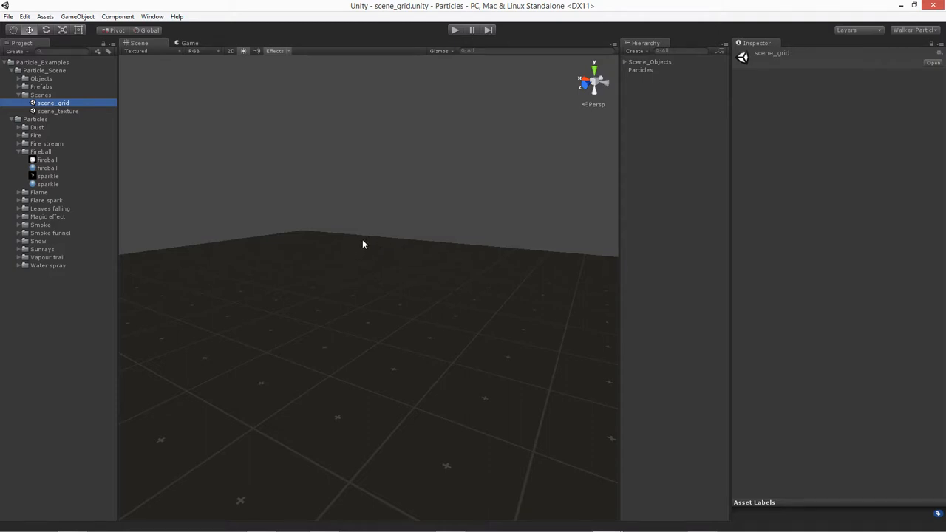
# Step: Look through the fireball and sparkle textures and their materials in the Fireball folder
pyautogui.click(52, 153)
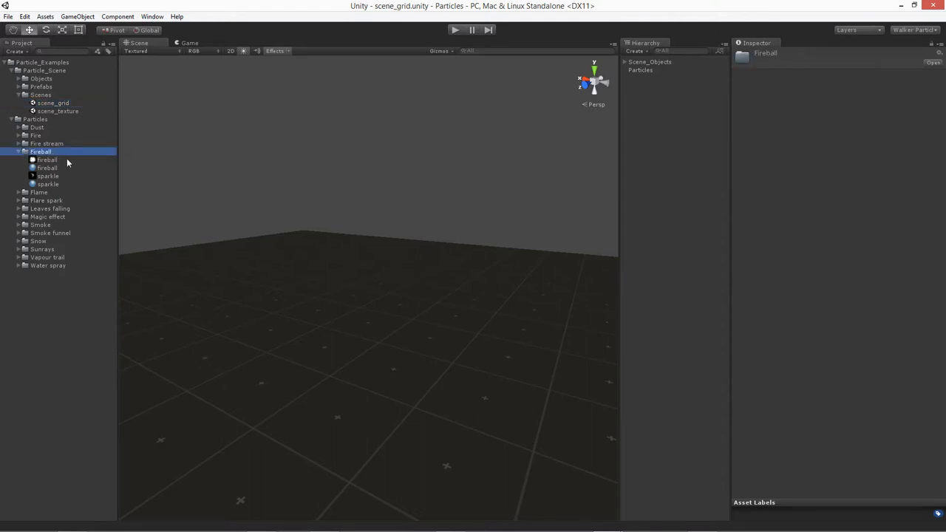
pyautogui.click(47, 160)
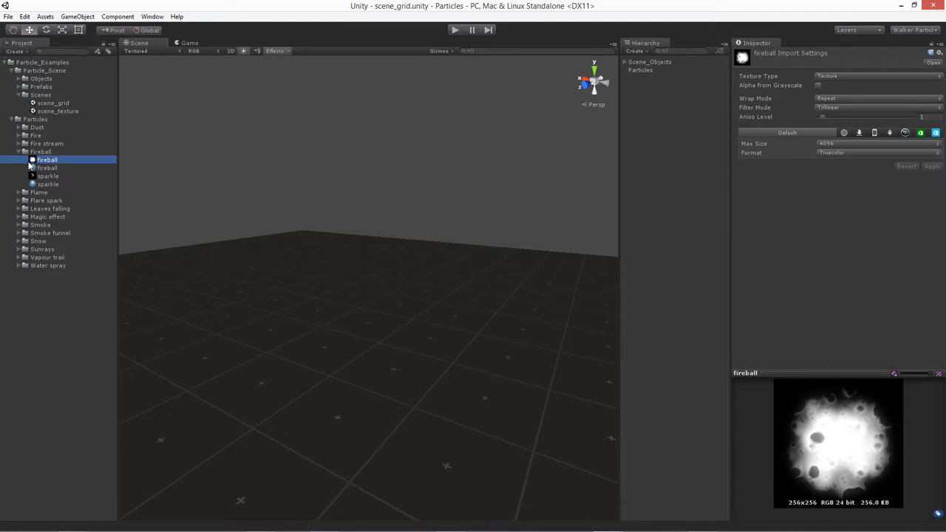
pyautogui.click(46, 176)
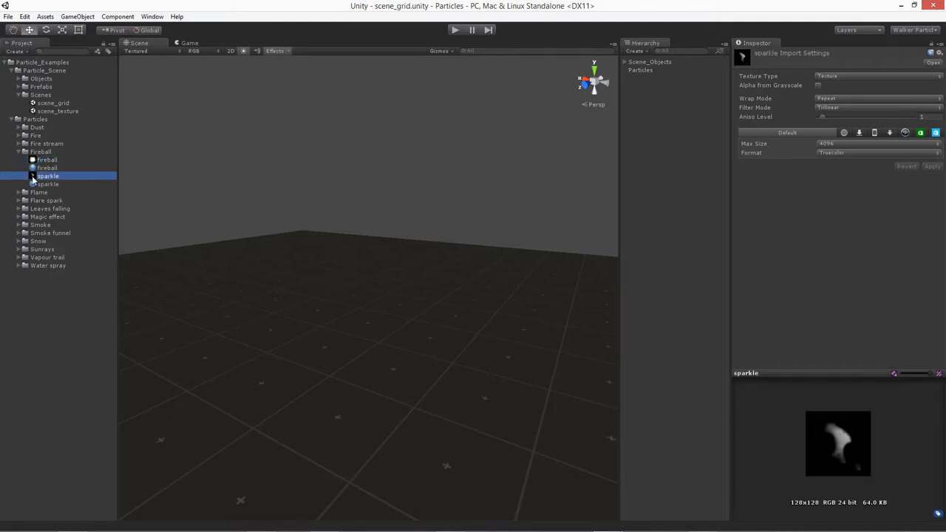
pyautogui.press('Up')
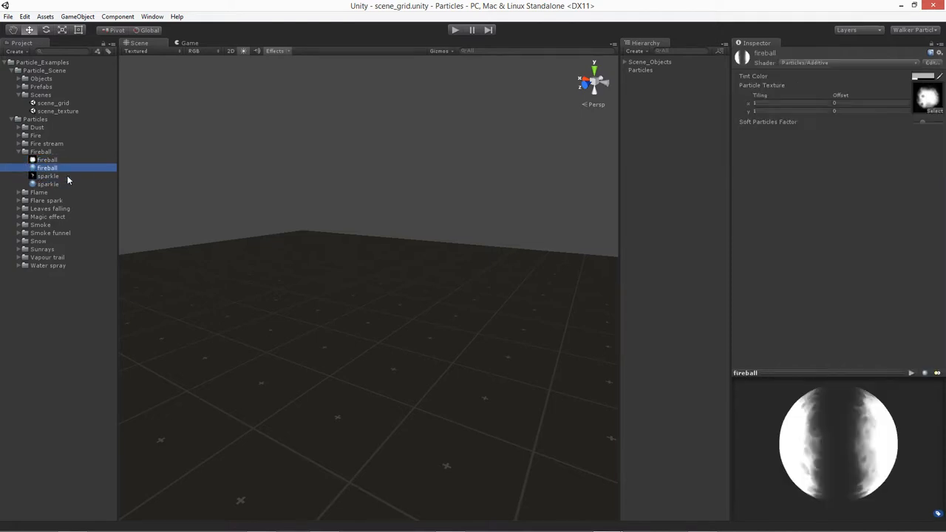
pyautogui.click(55, 183)
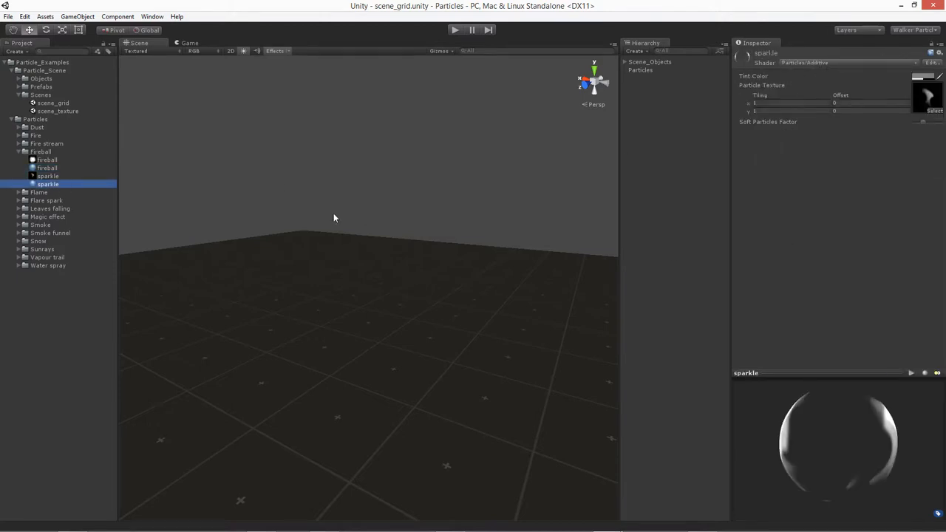
pyautogui.press('Up')
pyautogui.press('Up')
# Step: Create a new Particle System in the scene
pyautogui.click(639, 52)
pyautogui.moveTo(653, 133)
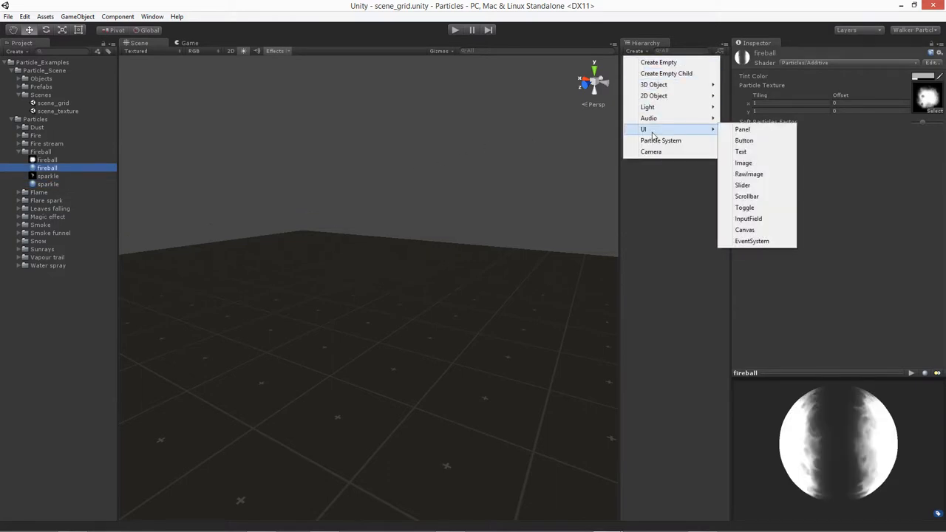
pyautogui.click(653, 140)
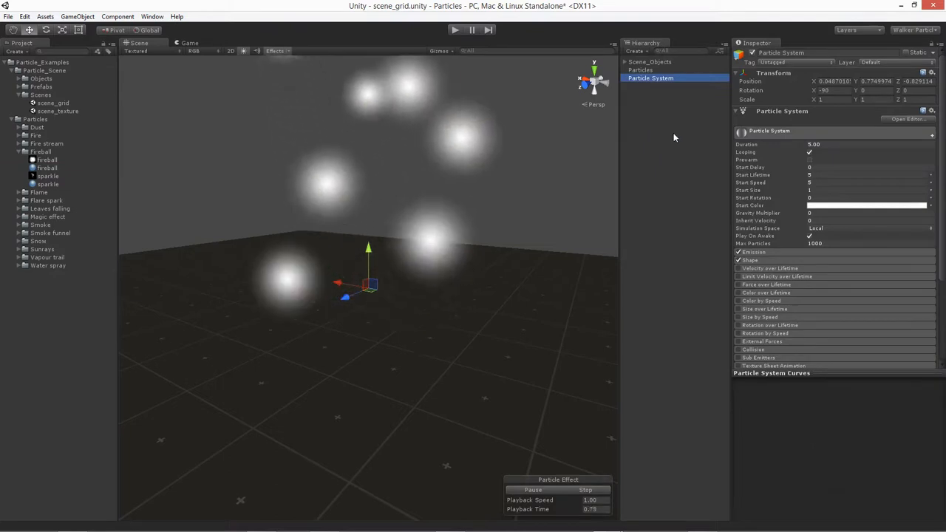
# Step: Position the new particle system at X 0, Y 1, Z 0
pyautogui.click(834, 81)
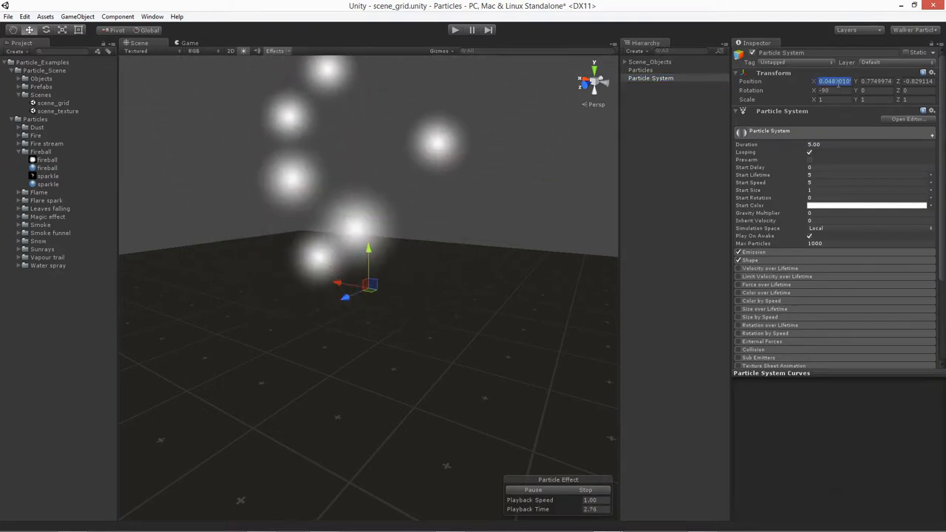
pyautogui.write('0')
pyautogui.press('Tab')
pyautogui.write('0')
pyautogui.press('Tab')
pyautogui.write('0')
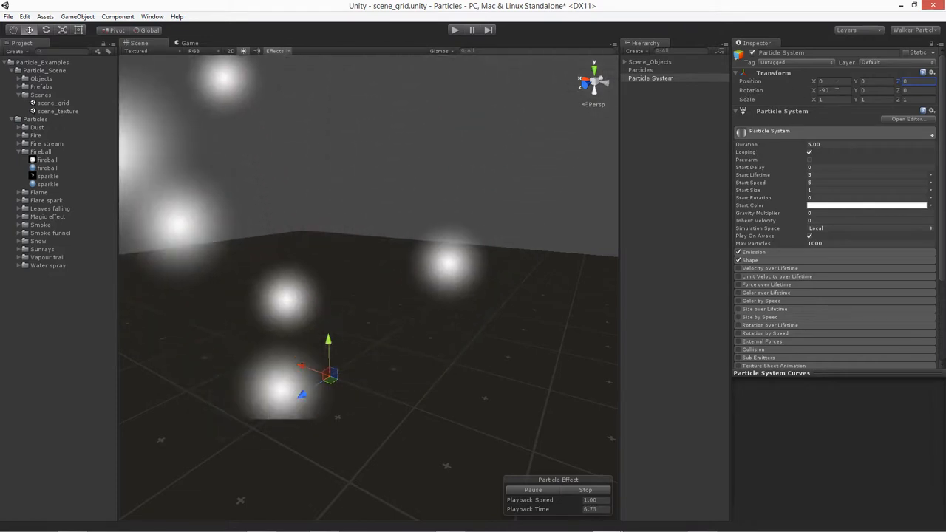
pyautogui.click(876, 82)
pyautogui.write('1')
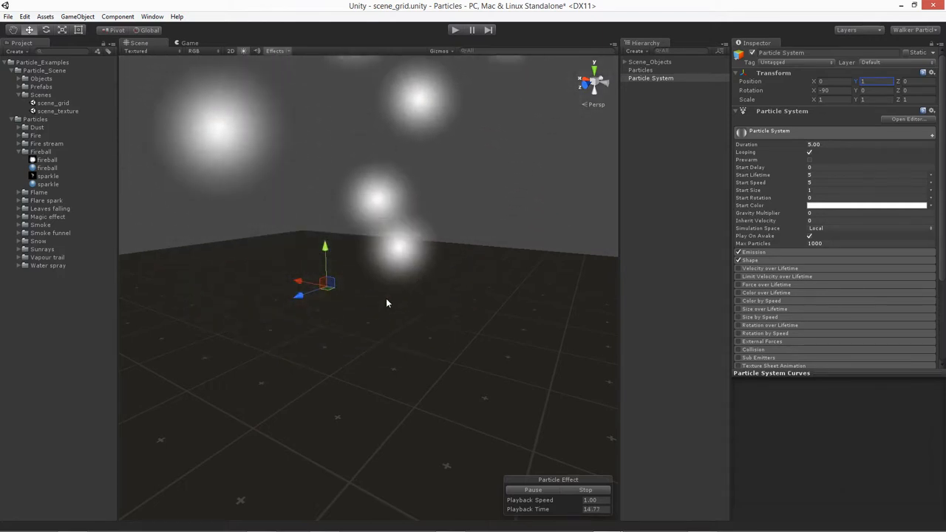
# Step: Assign the fireball material to the particle system's Renderer module
pyautogui.click(775, 373)
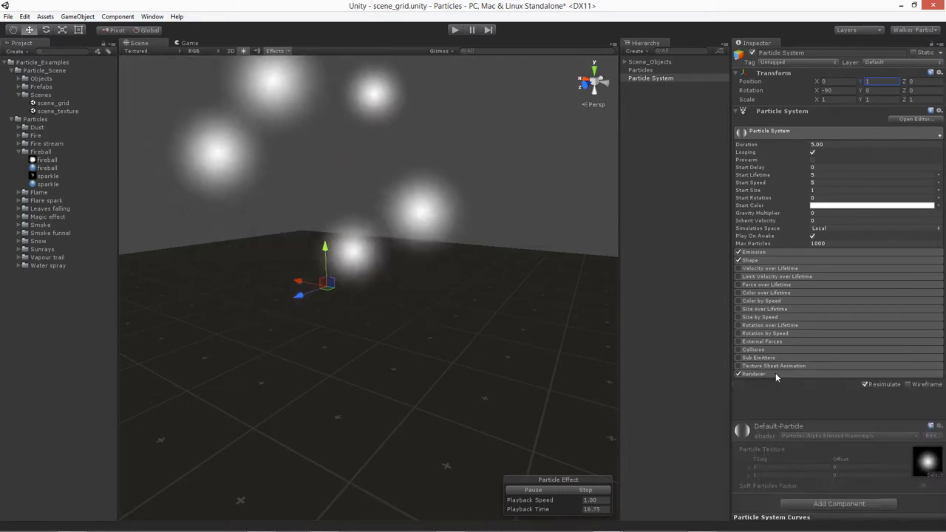
pyautogui.click(771, 373)
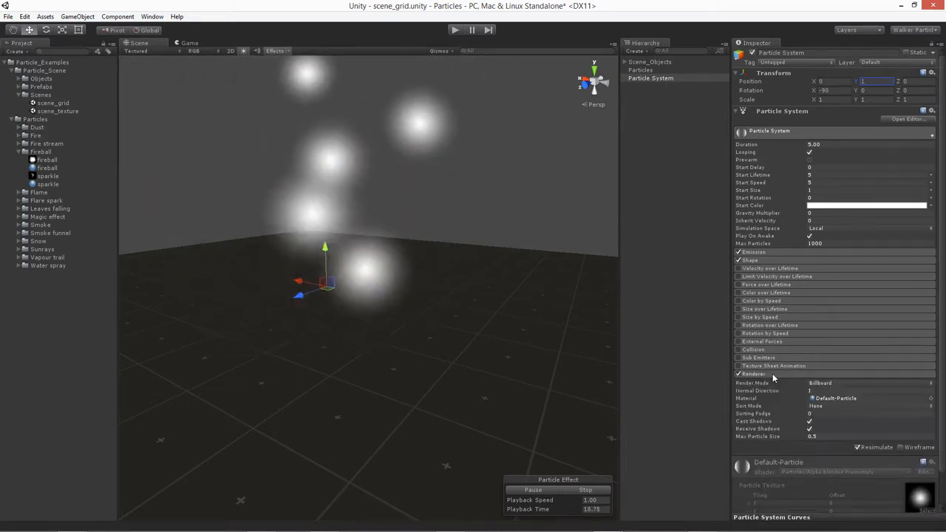
pyautogui.scroll(-2, 775, 371)
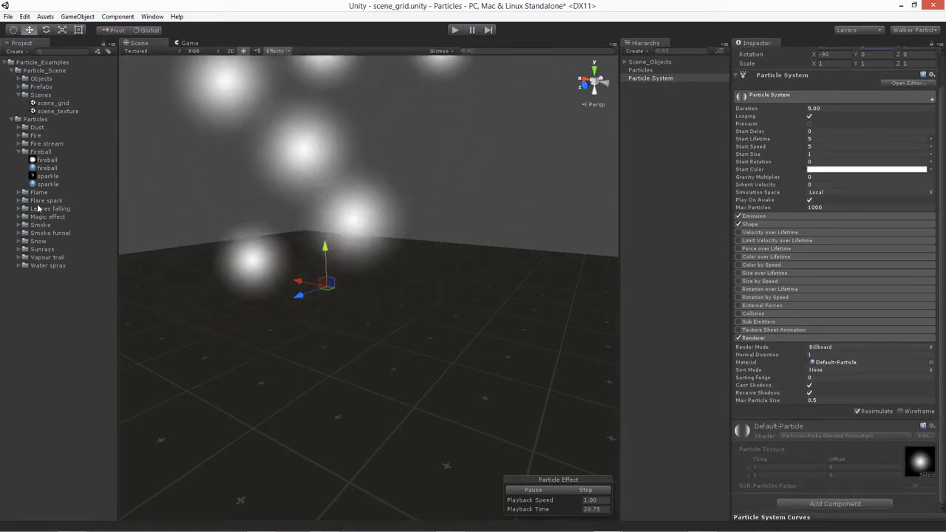
pyautogui.moveTo(45, 168); pyautogui.dragTo(835, 360)
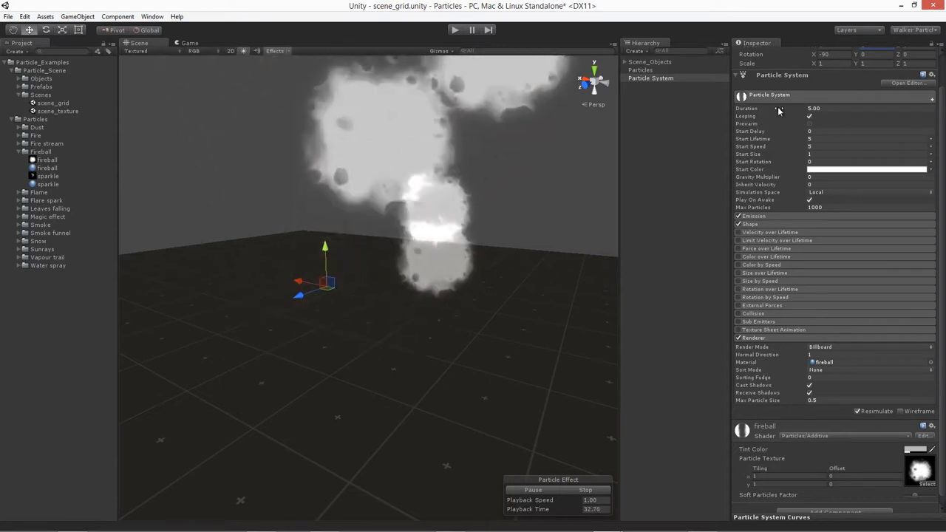
# Step: Set the particle system's Duration to 1 and its Start Lifetime to 1
pyautogui.click(832, 109)
pyautogui.write('1')
pyautogui.press('Return')
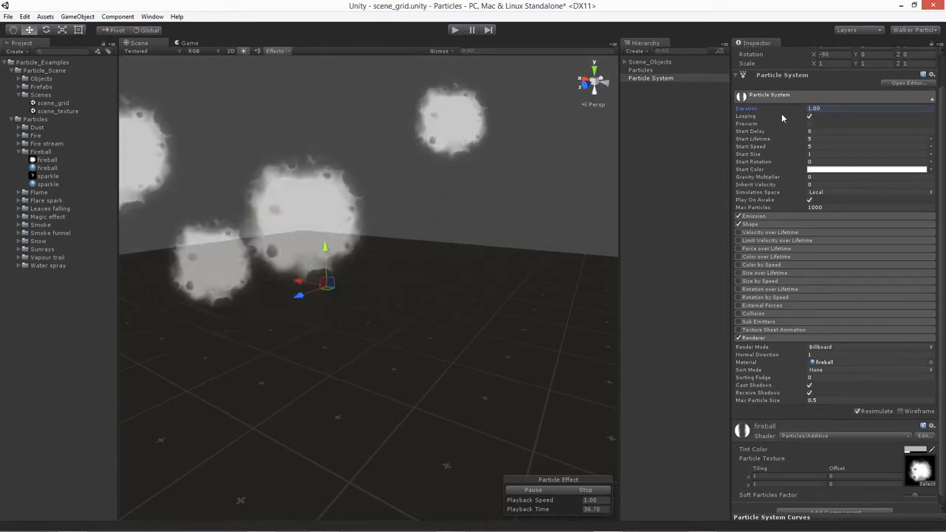
pyautogui.click(744, 140)
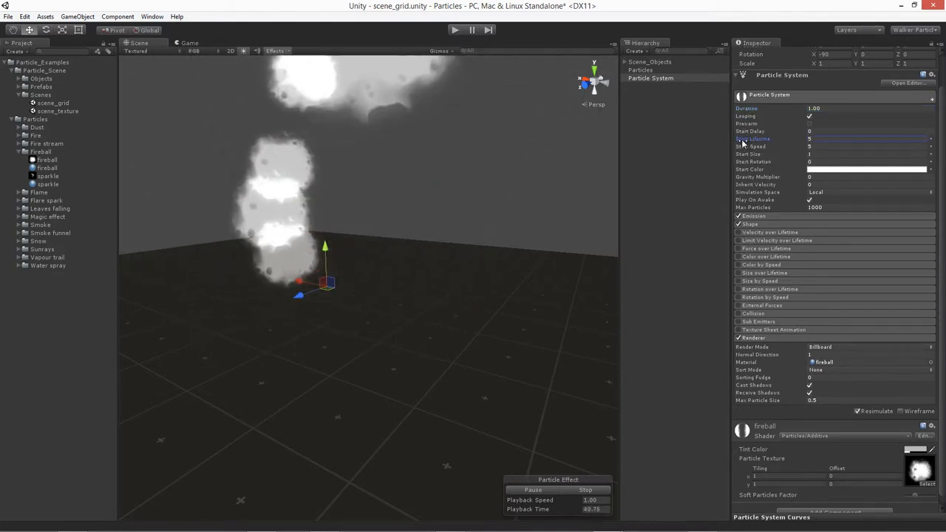
pyautogui.click(813, 139)
pyautogui.write('1')
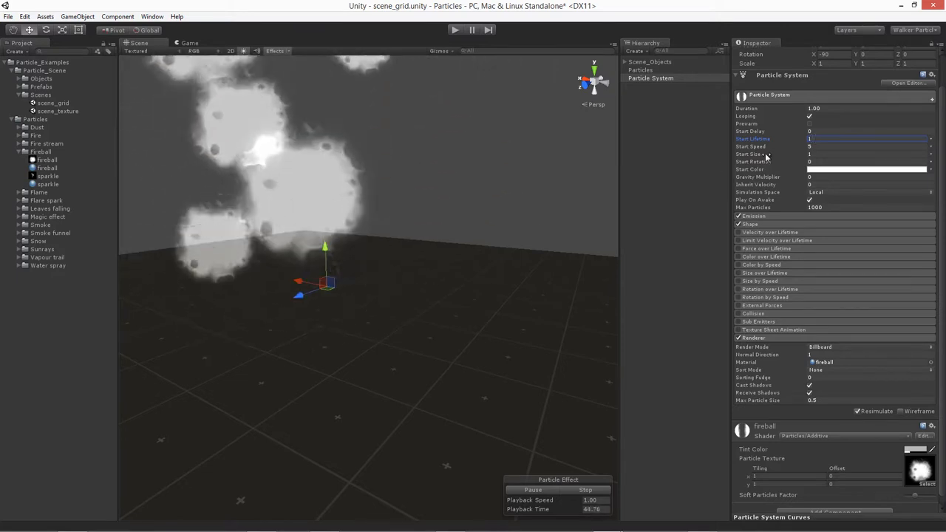
# Step: Set the Start Speed to 0 and disable the Shape module so all particles emit from one point
pyautogui.click(817, 145)
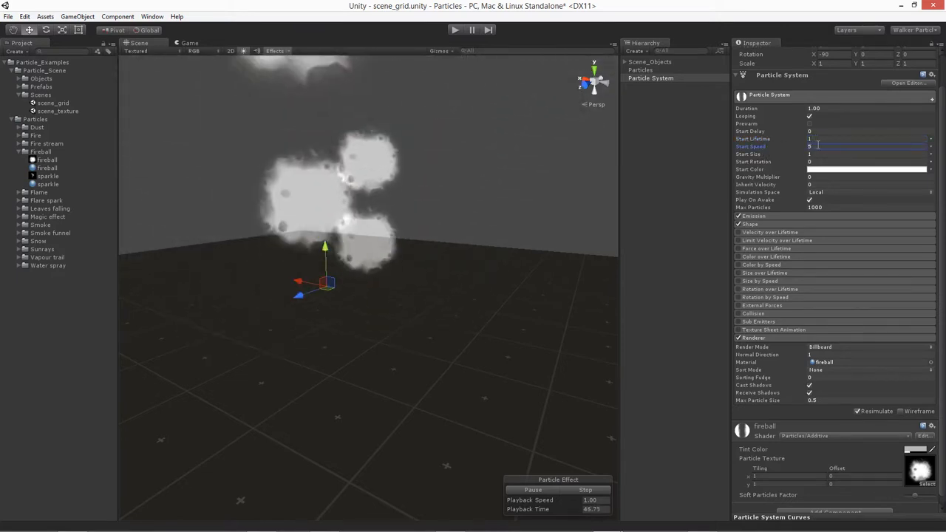
pyautogui.write('0')
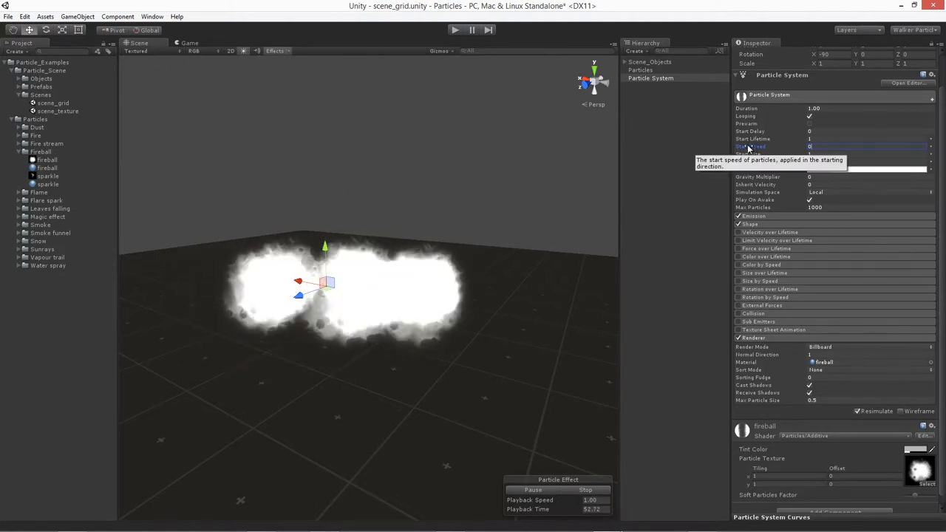
pyautogui.click(738, 224)
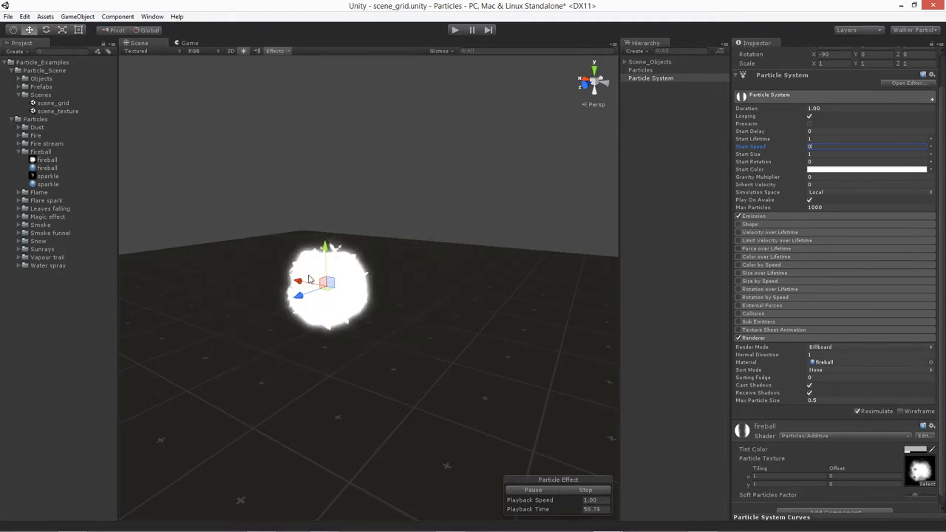
# Step: Make the Start Rotation random between two constants, 0 and 360
pyautogui.scroll(5, 310, 279)
pyautogui.moveTo(332, 287); pyautogui.dragTo(395, 274, button='middle')
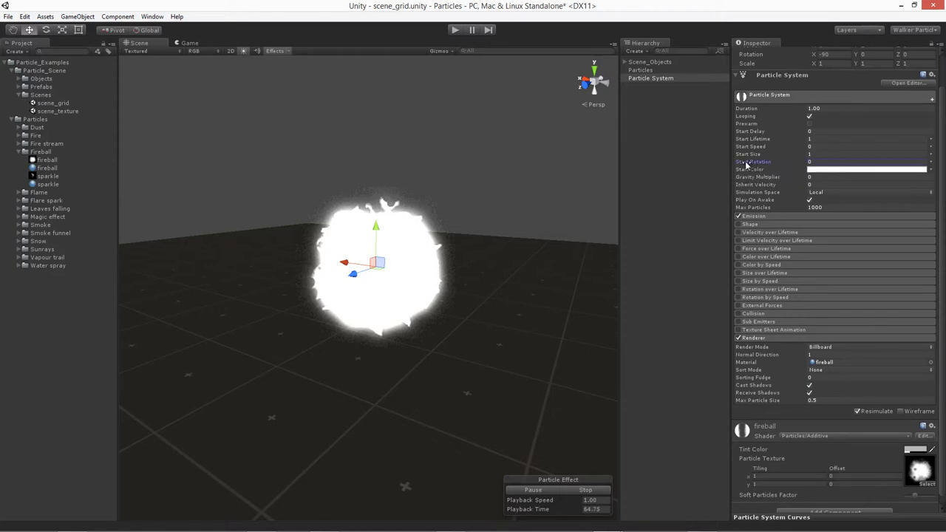
pyautogui.click(931, 163)
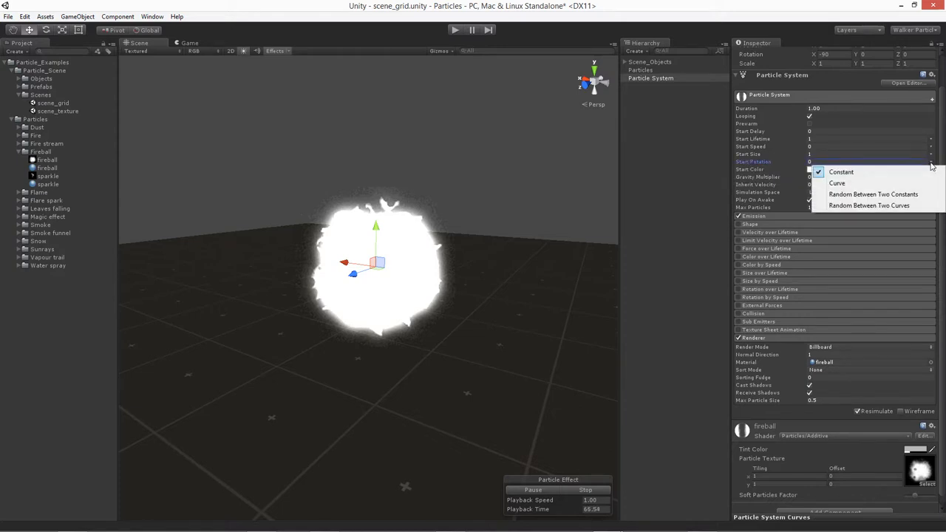
pyautogui.click(920, 195)
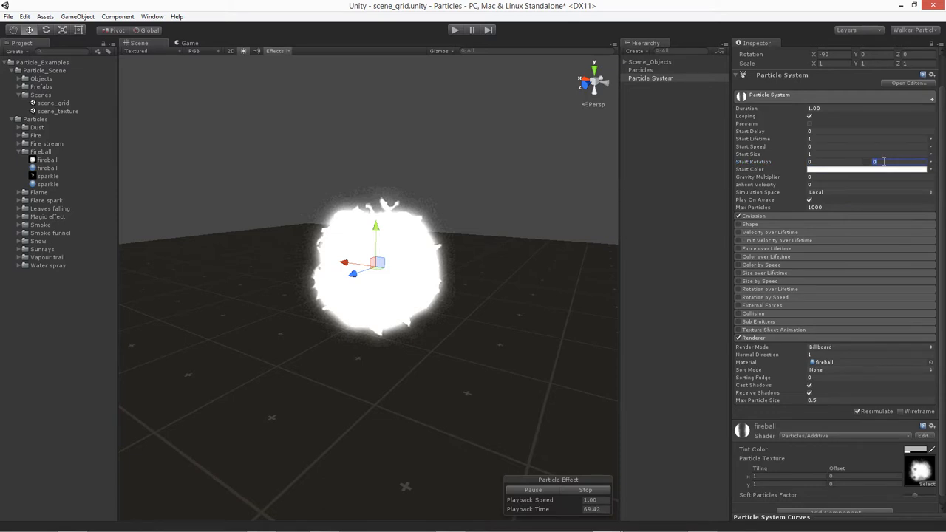
pyautogui.write('360')
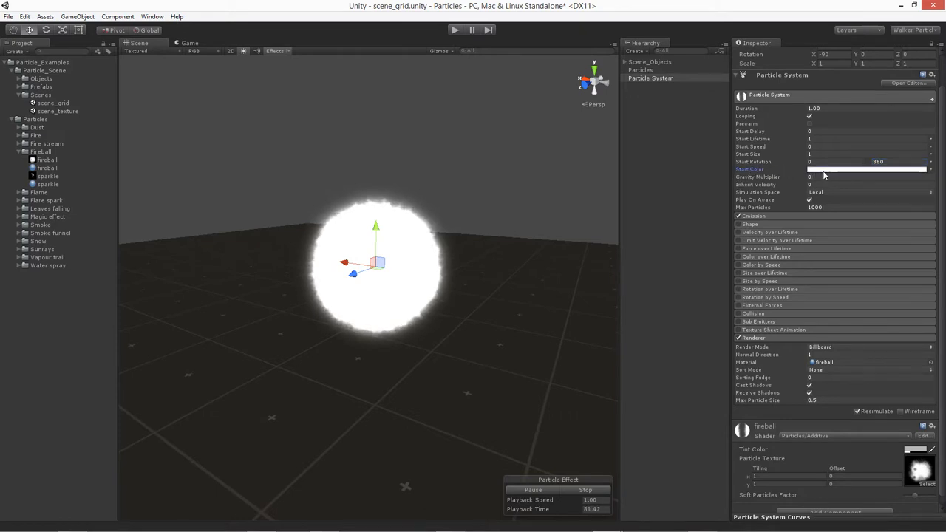
# Step: Change the Start Color to a dark orange-brown of about RGB 81, 46, 9
pyautogui.click(829, 170)
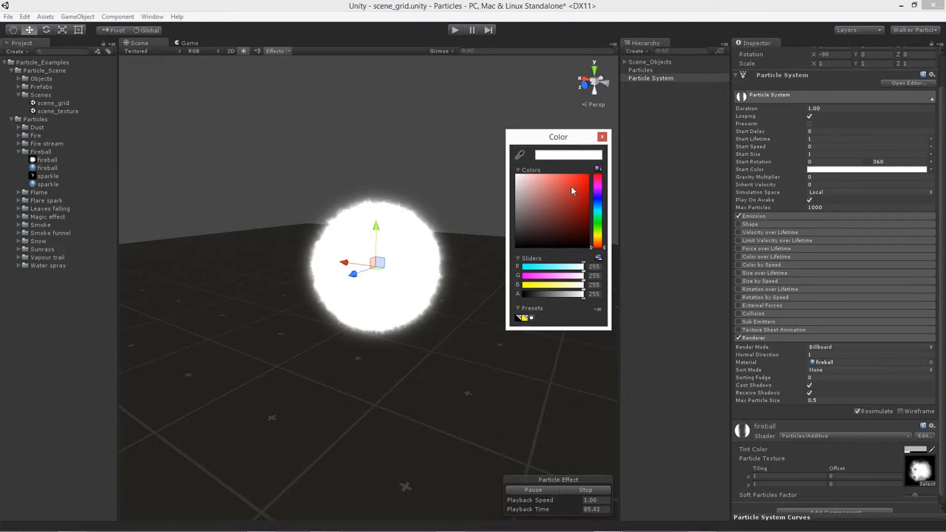
pyautogui.click(598, 242)
pyautogui.moveTo(596, 241); pyautogui.dragTo(597, 243)
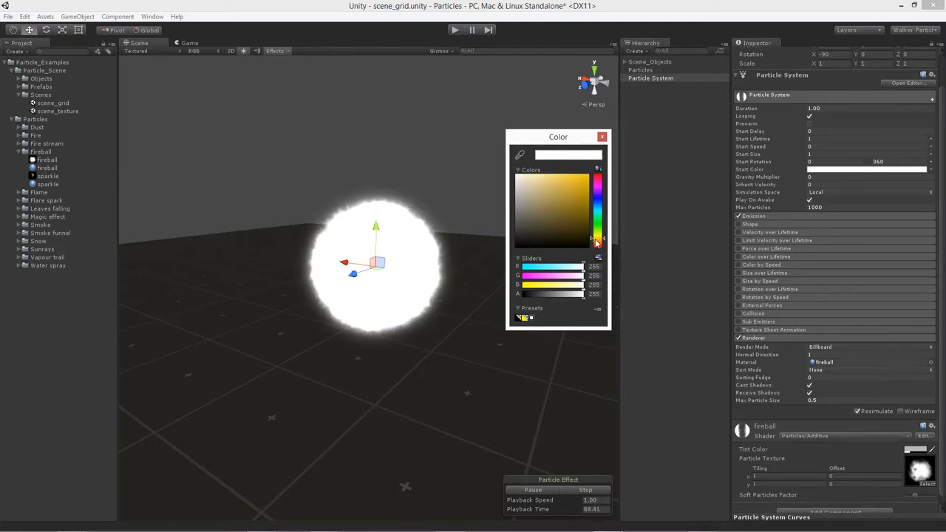
pyautogui.moveTo(568, 200); pyautogui.dragTo(580, 198)
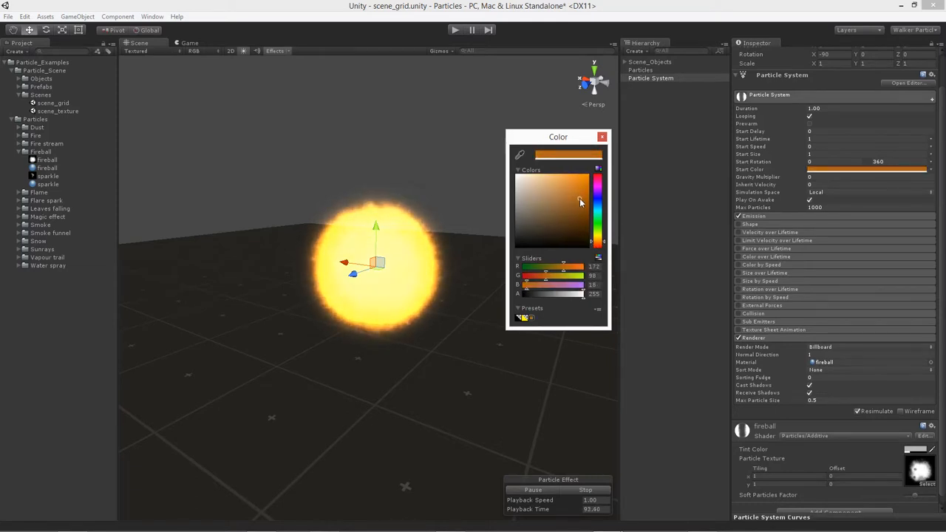
pyautogui.moveTo(580, 199)
pyautogui.mouseDown()
pyautogui.moveTo(581, 187)
pyautogui.moveTo(566, 213)
pyautogui.moveTo(576, 198)
pyautogui.moveTo(582, 234)
pyautogui.mouseUp()
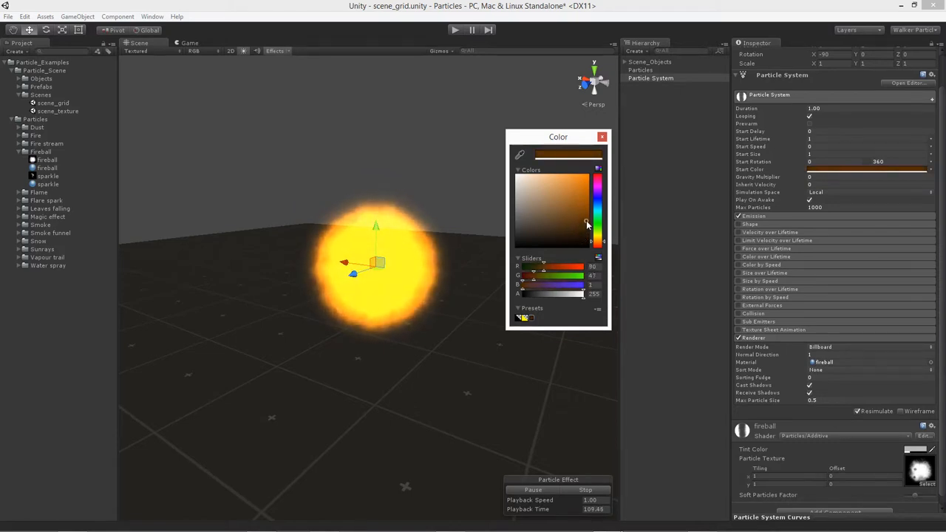
pyautogui.moveTo(588, 220)
pyautogui.mouseDown()
pyautogui.moveTo(577, 192)
pyautogui.moveTo(578, 224)
pyautogui.moveTo(538, 232)
pyautogui.moveTo(566, 227)
pyautogui.moveTo(569, 238)
pyautogui.moveTo(567, 225)
pyautogui.moveTo(586, 213)
pyautogui.mouseUp()
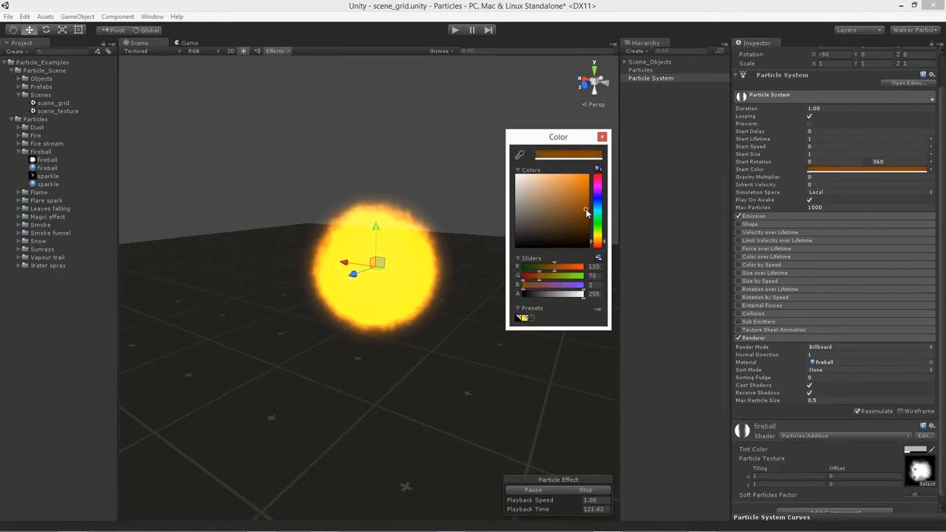
pyautogui.moveTo(586, 213); pyautogui.dragTo(582, 223)
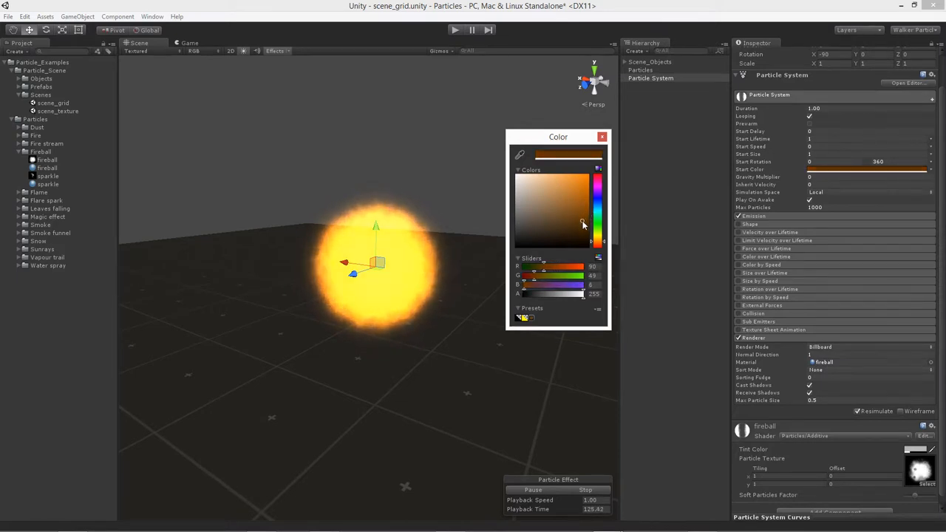
# Step: Lower the Start Color's alpha to about 166 and brighten the orange-brown to about RGB 103, 59, 13
pyautogui.keyDown('alt'); pyautogui.moveTo(348, 307); pyautogui.dragTo(326, 297); pyautogui.keyUp('alt')
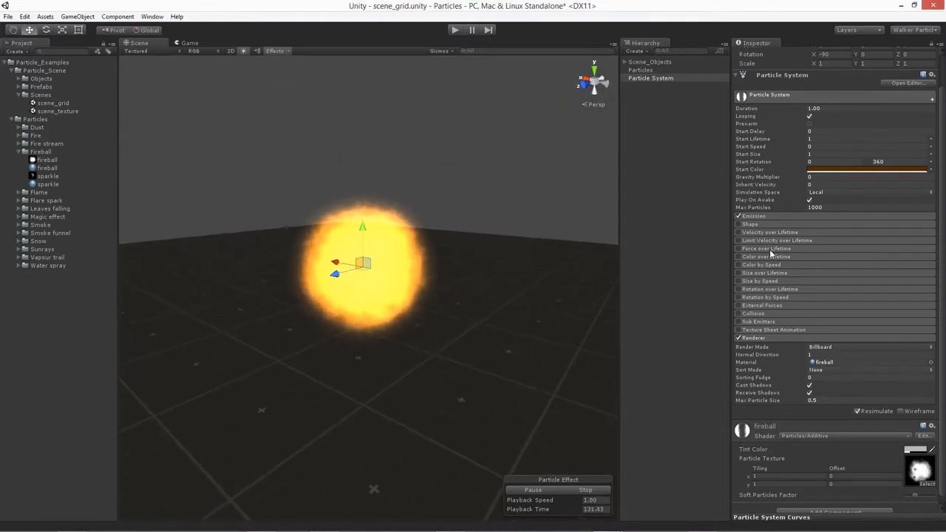
pyautogui.click(870, 170)
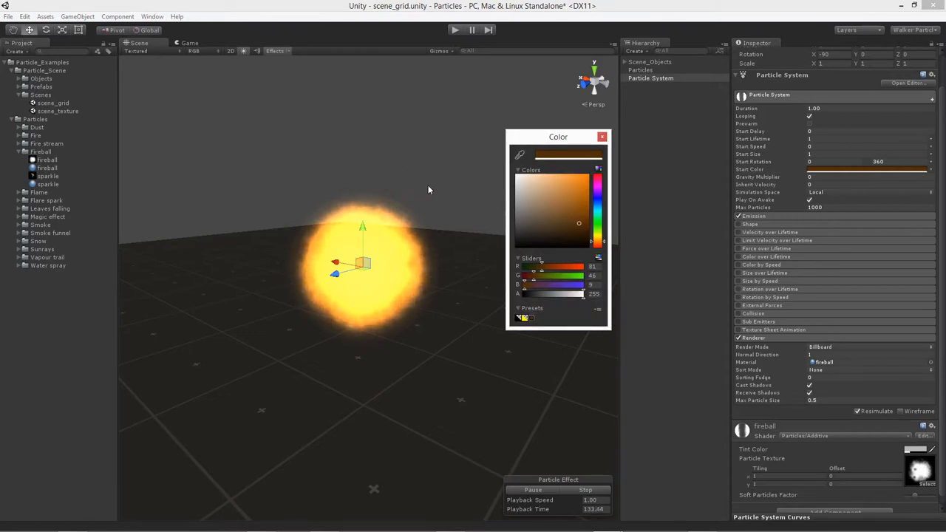
pyautogui.click(565, 296)
pyautogui.moveTo(564, 295); pyautogui.dragTo(564, 298)
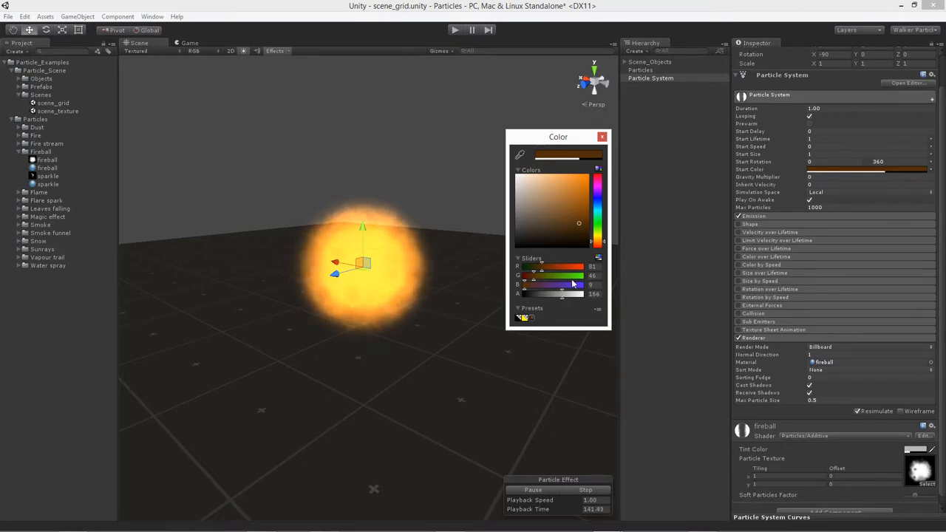
pyautogui.click(578, 221)
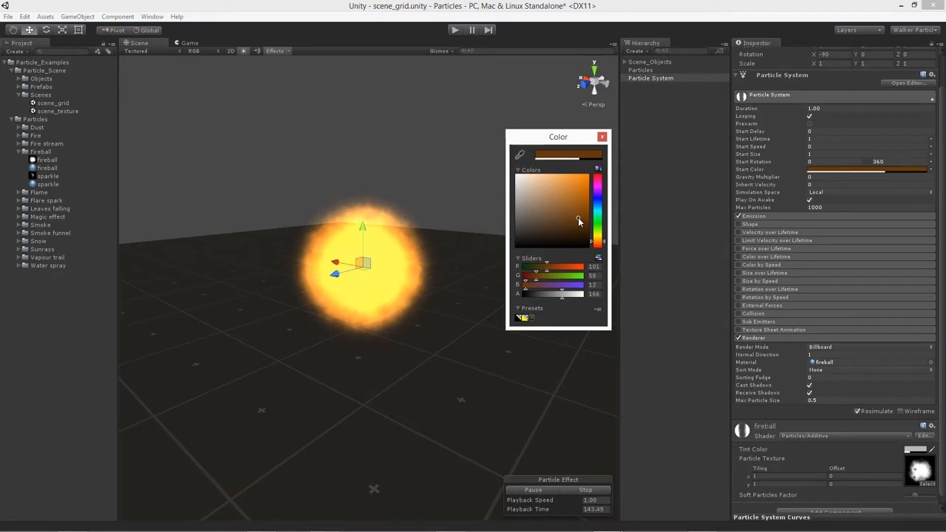
pyautogui.moveTo(578, 218); pyautogui.dragTo(578, 217)
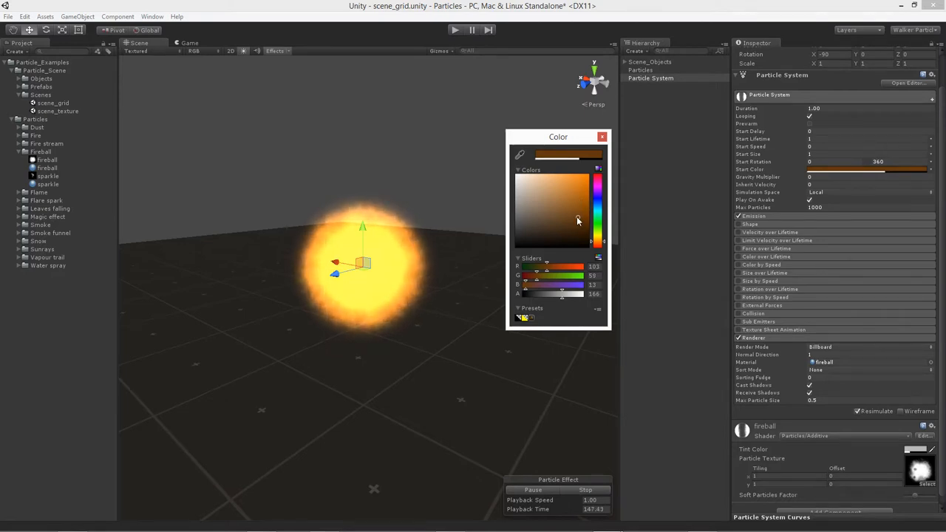
# Step: Adjust the Start Color to a brighter orange-brown of about RGB 116, 66, 12
pyautogui.click(575, 218)
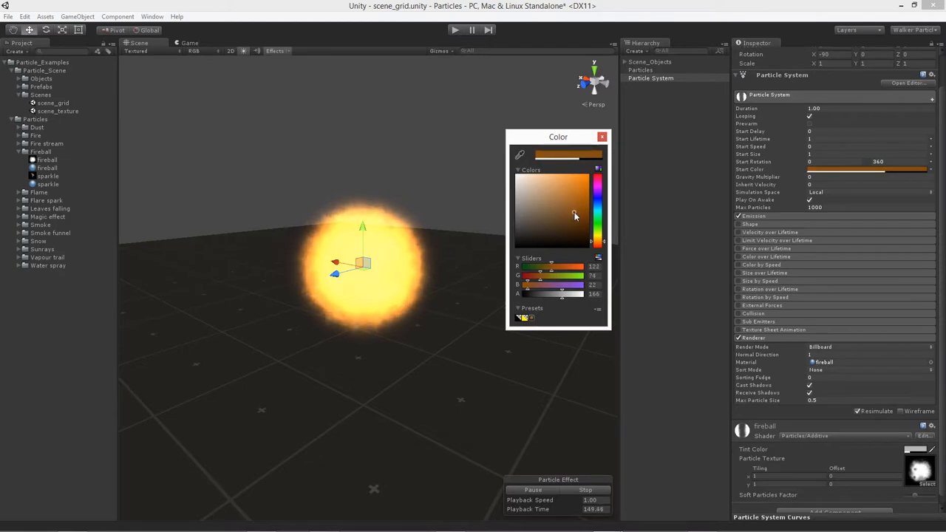
pyautogui.click(594, 275)
pyautogui.click(598, 285)
pyautogui.click(597, 294)
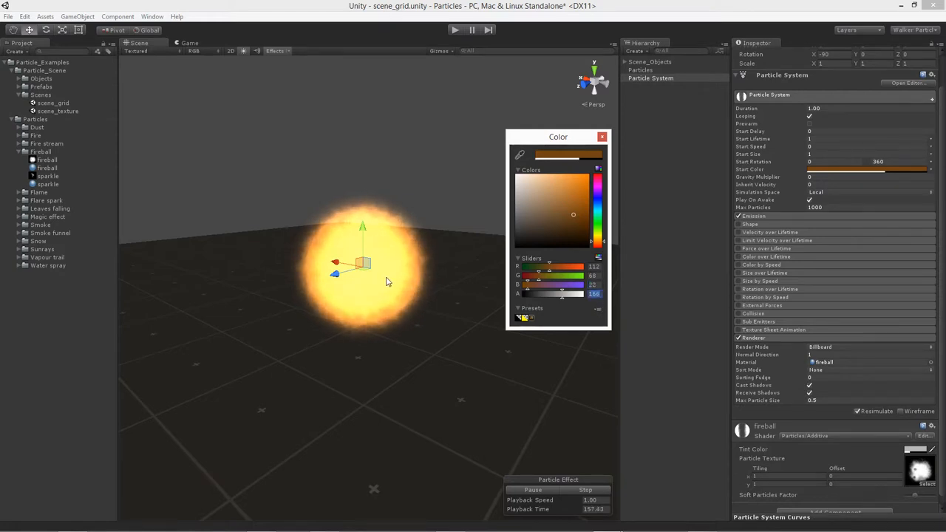
pyautogui.click(580, 215)
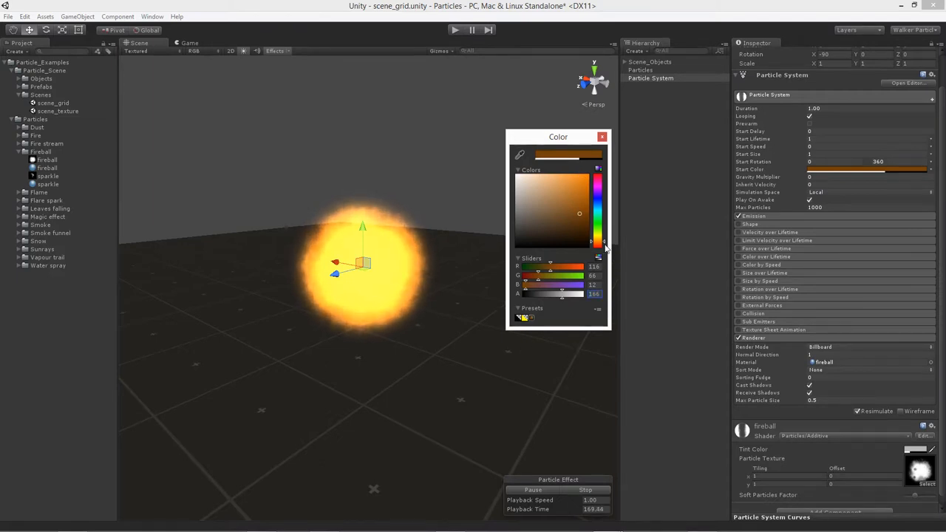
pyautogui.click(602, 137)
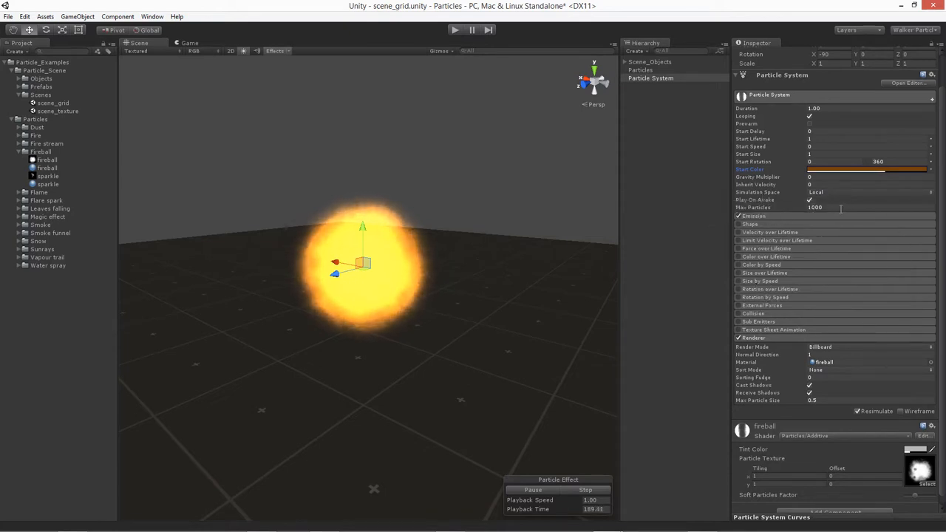
# Step: Set the Emission module's Rate to 20 particles over time
pyautogui.click(762, 216)
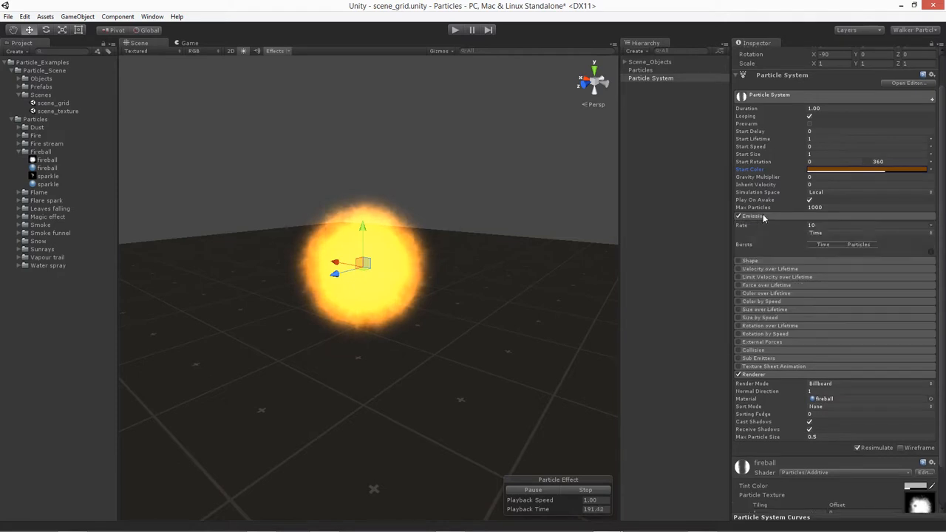
pyautogui.click(812, 224)
pyautogui.write('20')
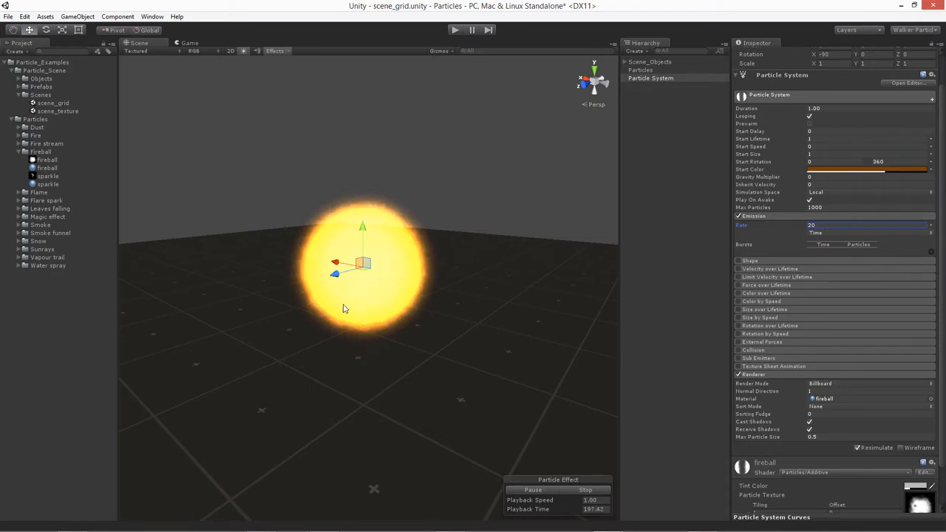
# Step: Darken the Start Color to a deep brown of about RGB 51, 26, 0 and check its colour and alpha values
pyautogui.click(842, 170)
pyautogui.click(576, 195)
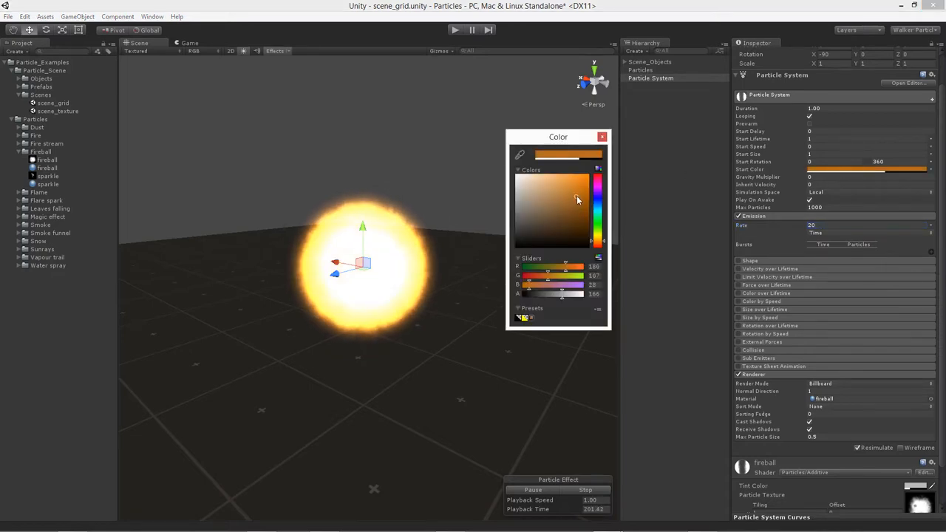
pyautogui.moveTo(574, 186); pyautogui.dragTo(602, 235)
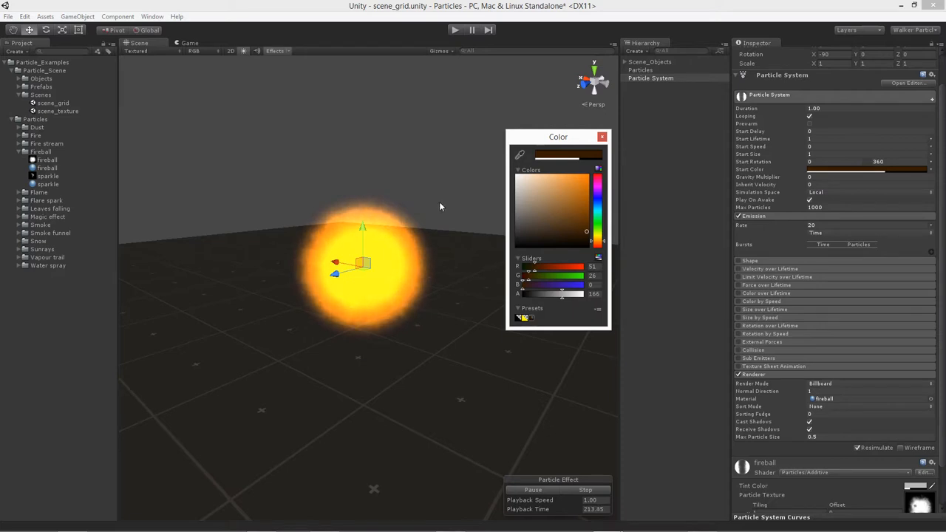
pyautogui.press('alt')
pyautogui.keyDown('alt'); pyautogui.moveTo(375, 319); pyautogui.dragTo(285, 213); pyautogui.keyUp('alt')
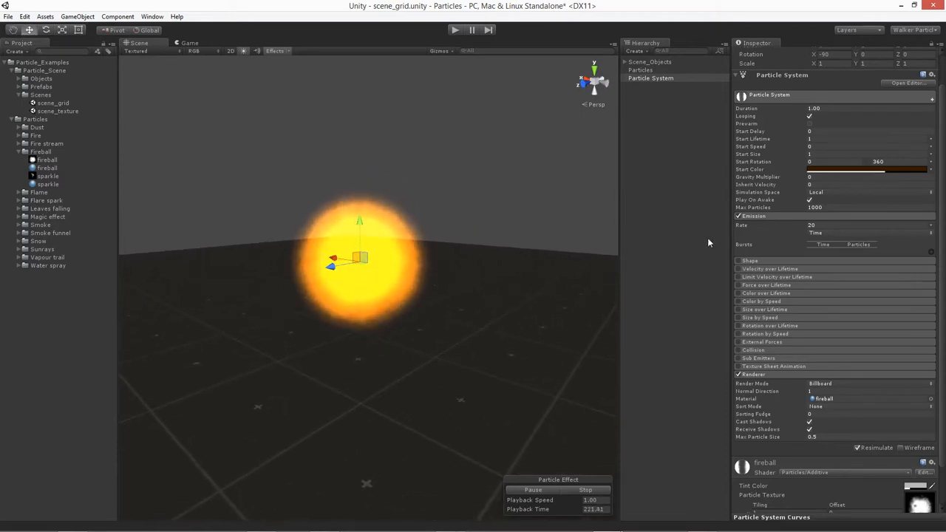
pyautogui.click(853, 171)
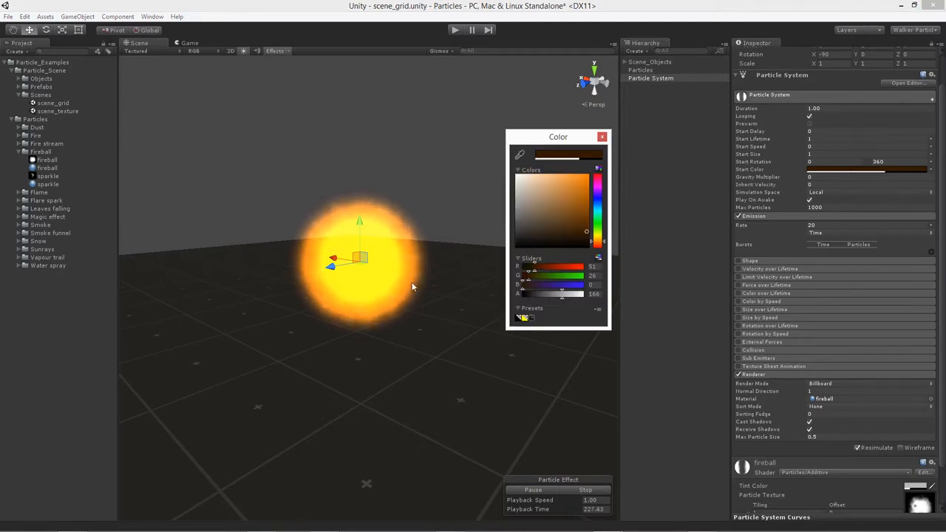
pyautogui.click(598, 267)
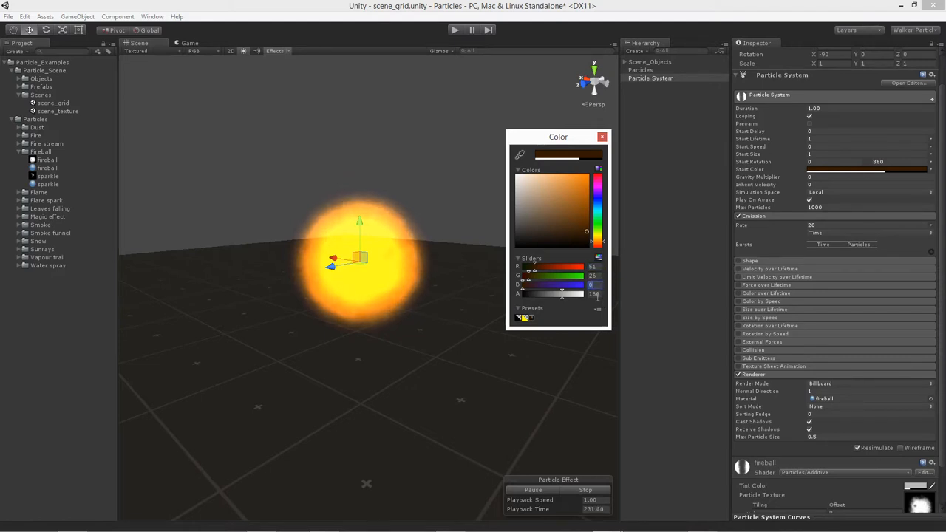
pyautogui.click(595, 294)
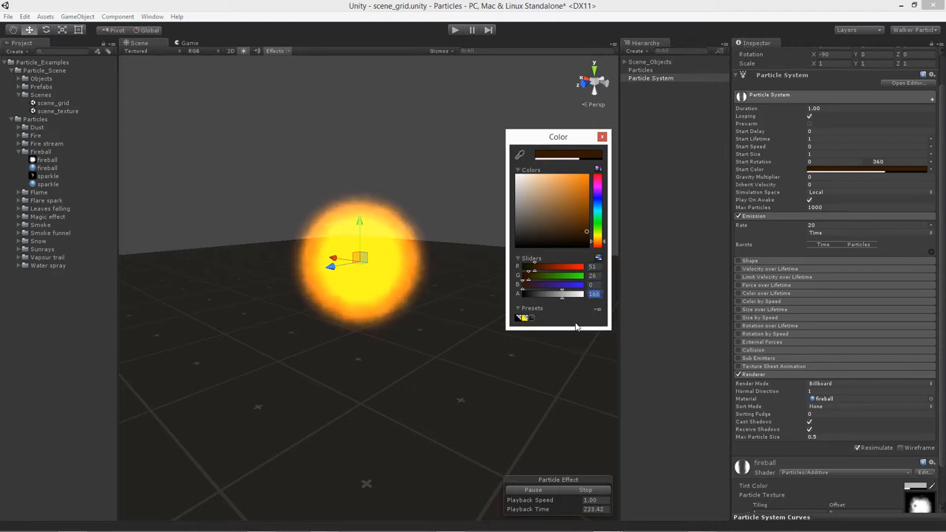
pyautogui.click(602, 139)
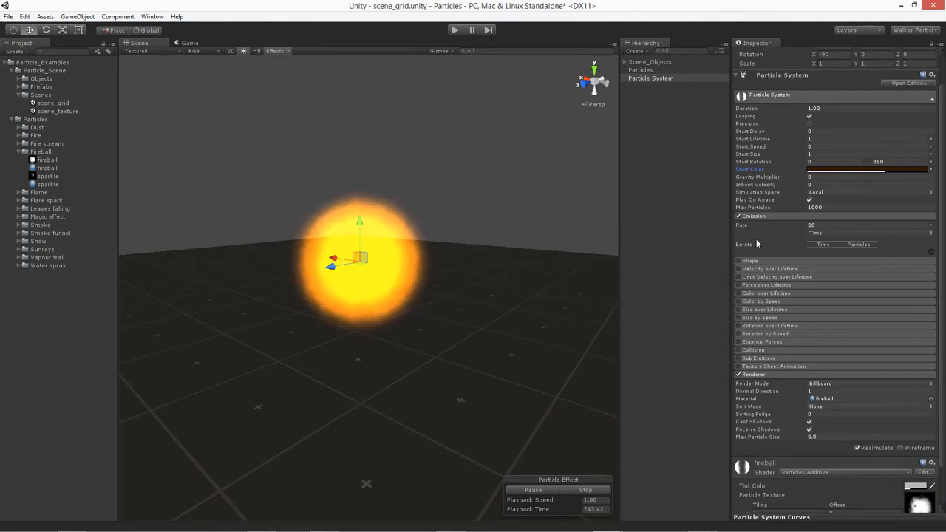
# Step: Add an emission burst of 1 particle at time 0.00
pyautogui.scroll(-3, 755, 240)
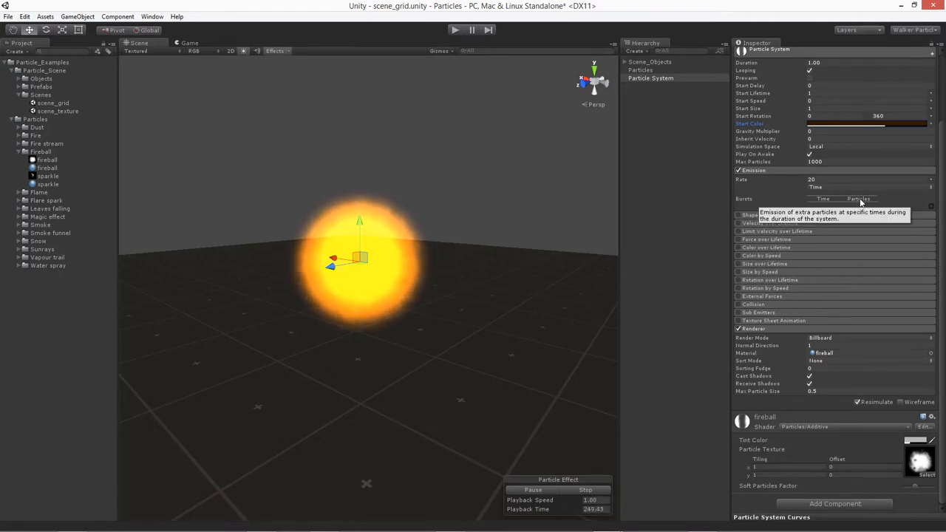
pyautogui.click(929, 208)
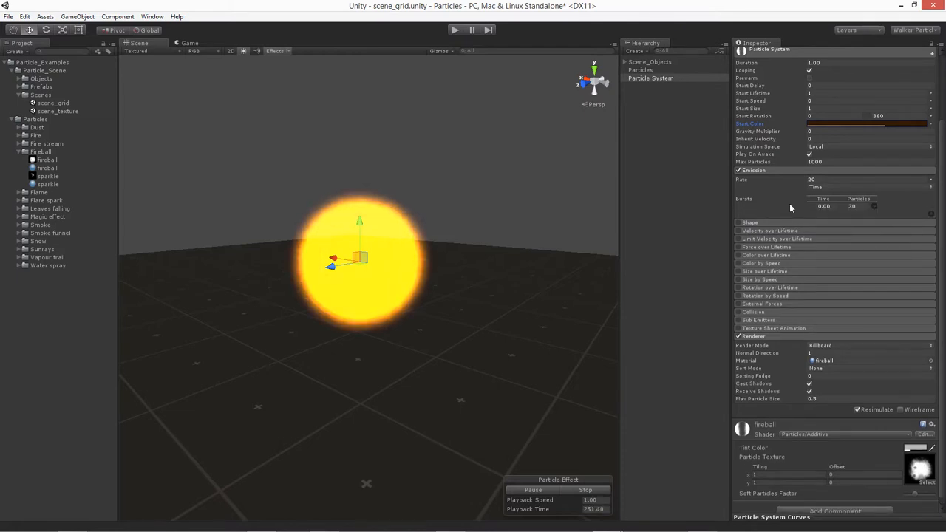
pyautogui.click(853, 206)
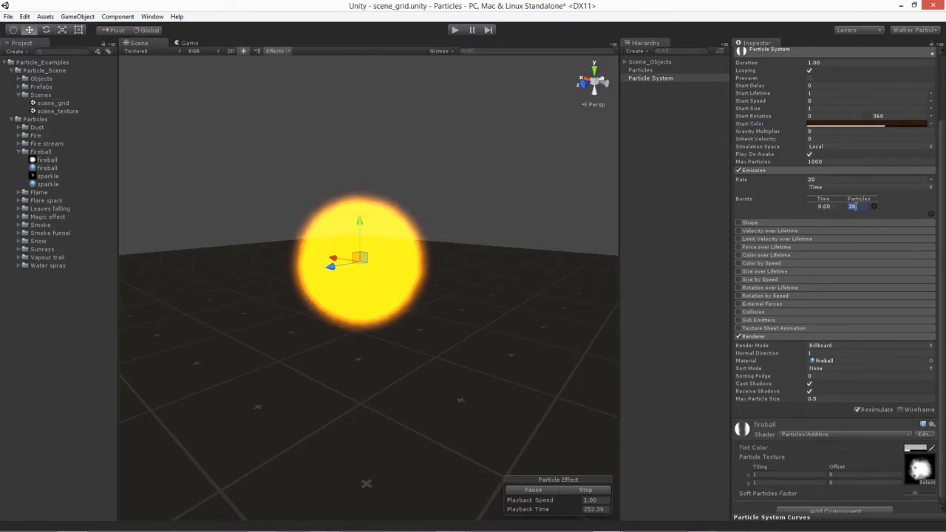
pyautogui.write('1')
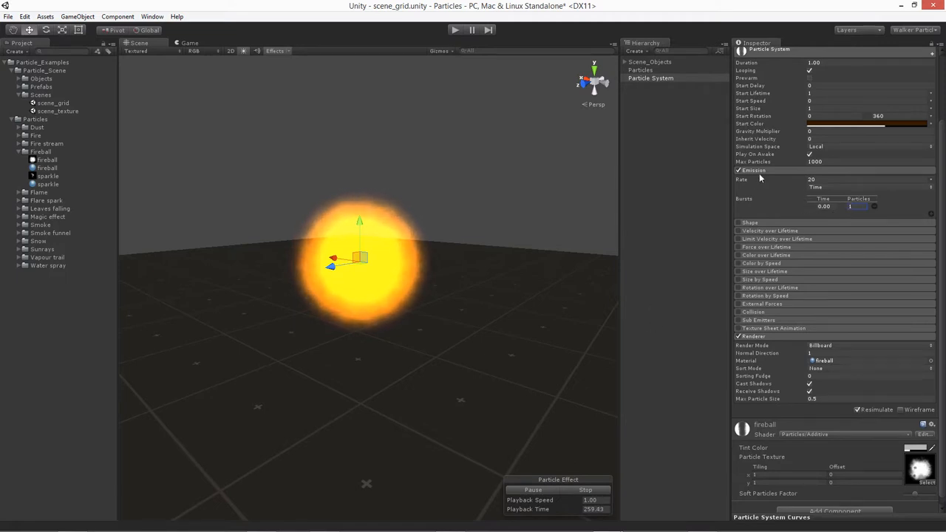
# Step: Try emitting from the cone with the Shape module enabled, and disable the module again
pyautogui.click(768, 221)
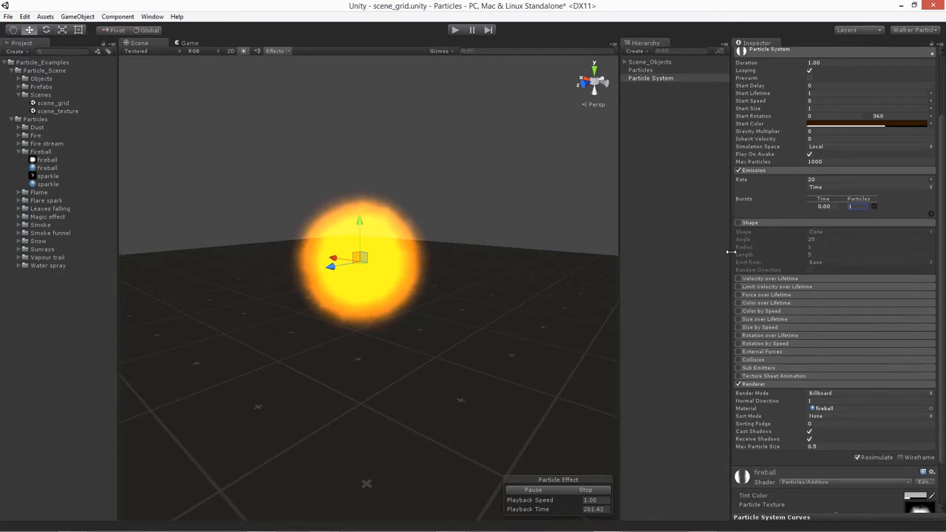
pyautogui.click(737, 222)
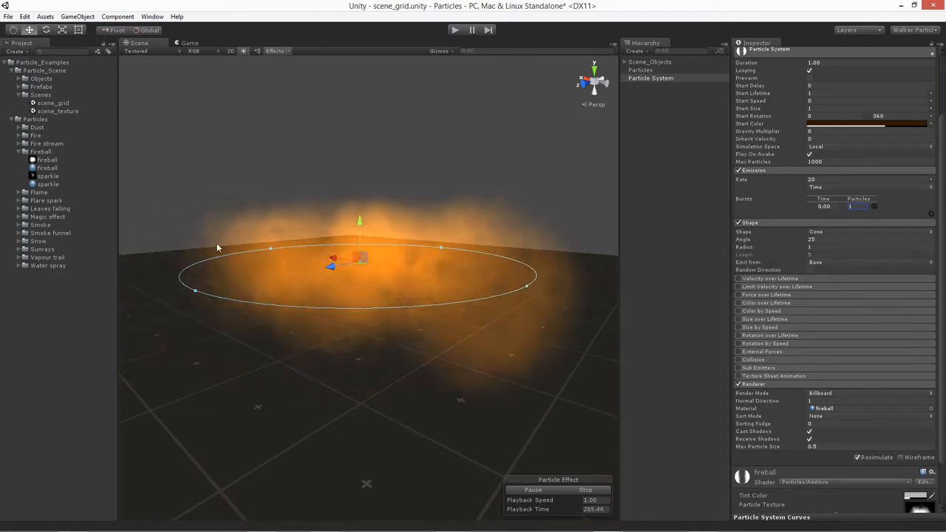
pyautogui.click(738, 222)
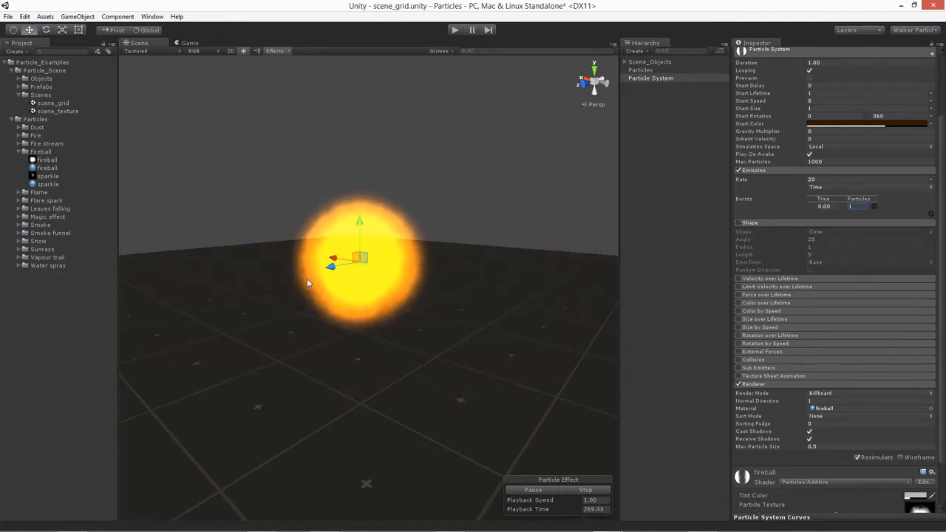
pyautogui.click(786, 224)
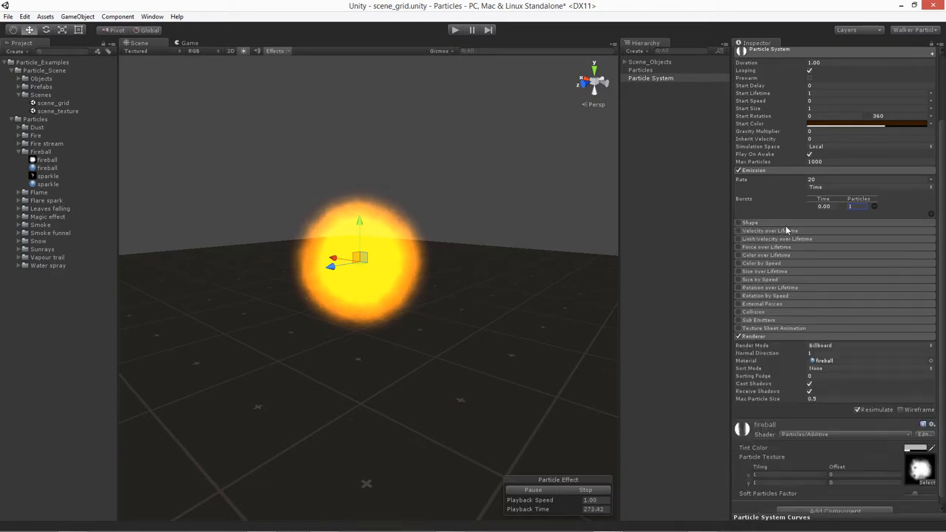
# Step: Enable Color over Lifetime and set the alpha at the gradient's end to 0 so particles fade out
pyautogui.click(768, 255)
pyautogui.click(738, 255)
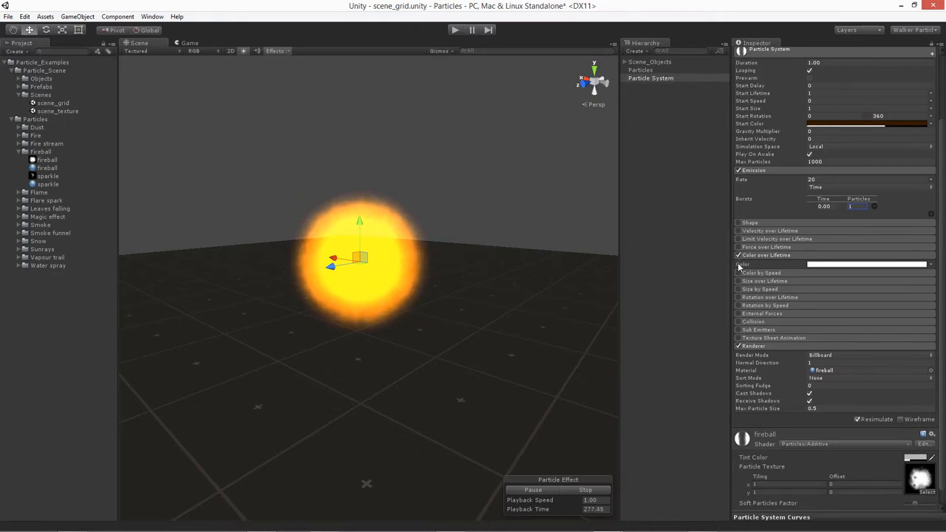
pyautogui.click(821, 265)
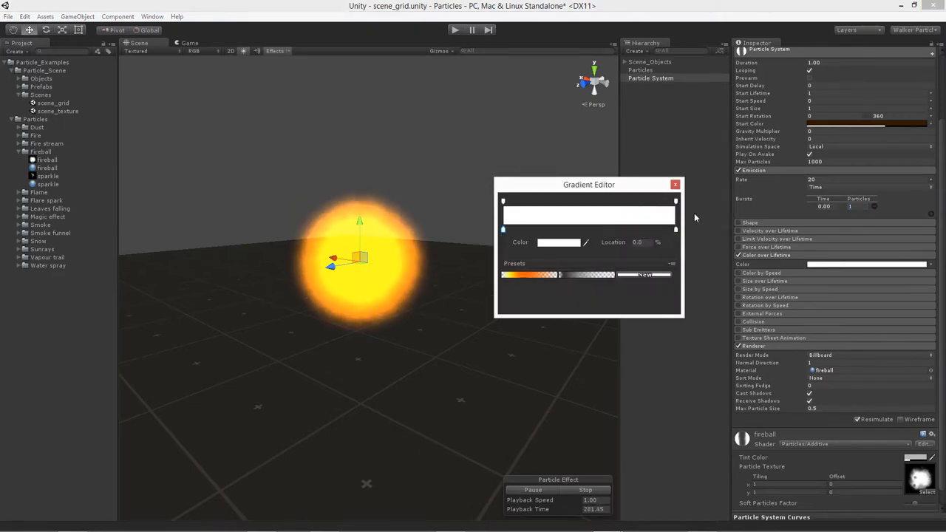
pyautogui.click(676, 201)
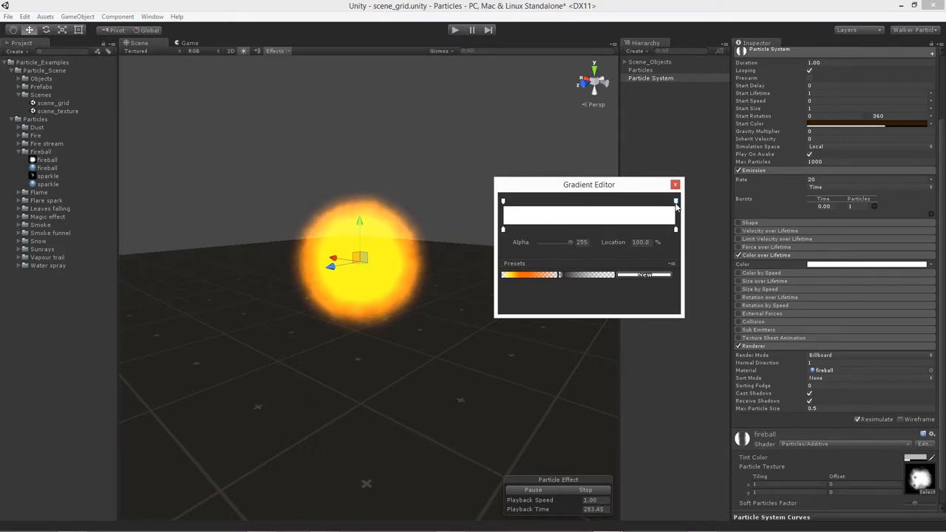
pyautogui.moveTo(567, 244); pyautogui.dragTo(538, 247)
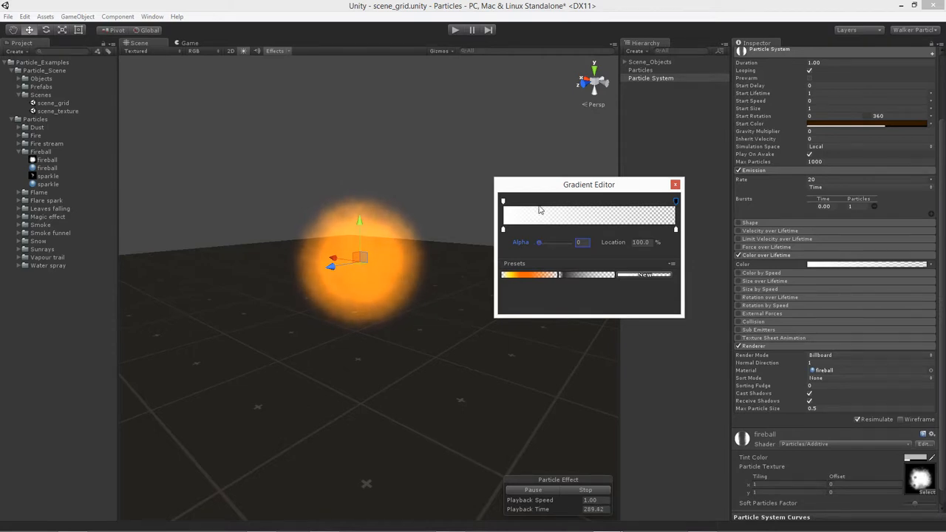
# Step: Add an alpha key to the Color over Lifetime gradient at location 40% with alpha 255
pyautogui.click(571, 202)
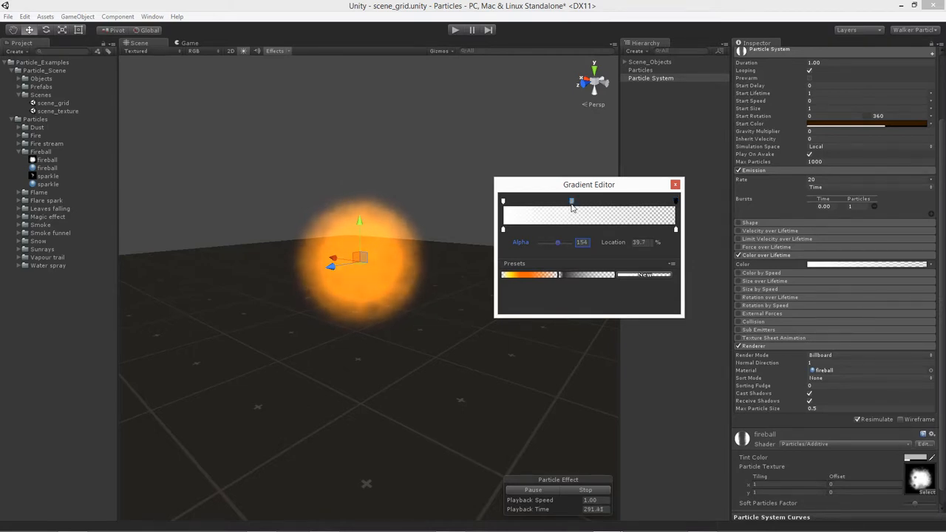
pyautogui.moveTo(572, 203); pyautogui.dragTo(575, 204)
pyautogui.moveTo(648, 242); pyautogui.dragTo(618, 242)
pyautogui.write('40')
pyautogui.press('Return')
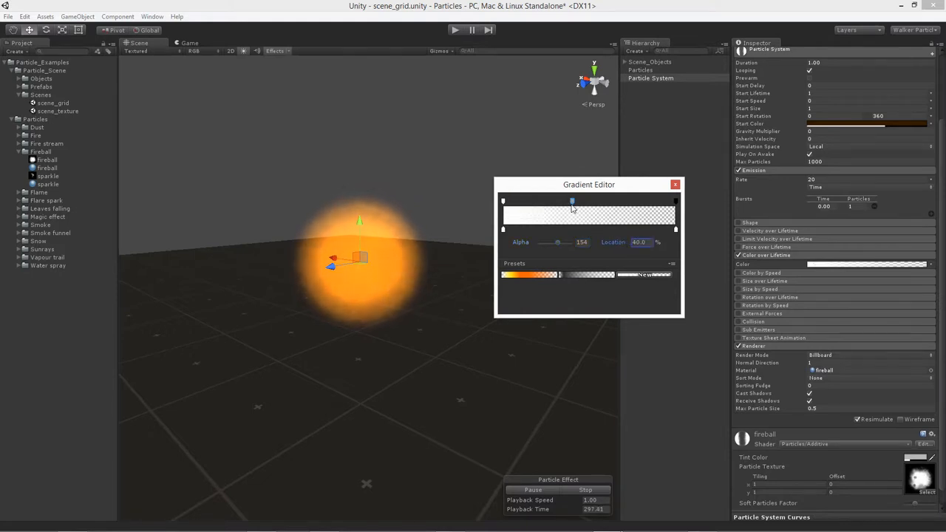
pyautogui.click(559, 244)
pyautogui.moveTo(558, 241); pyautogui.dragTo(586, 241)
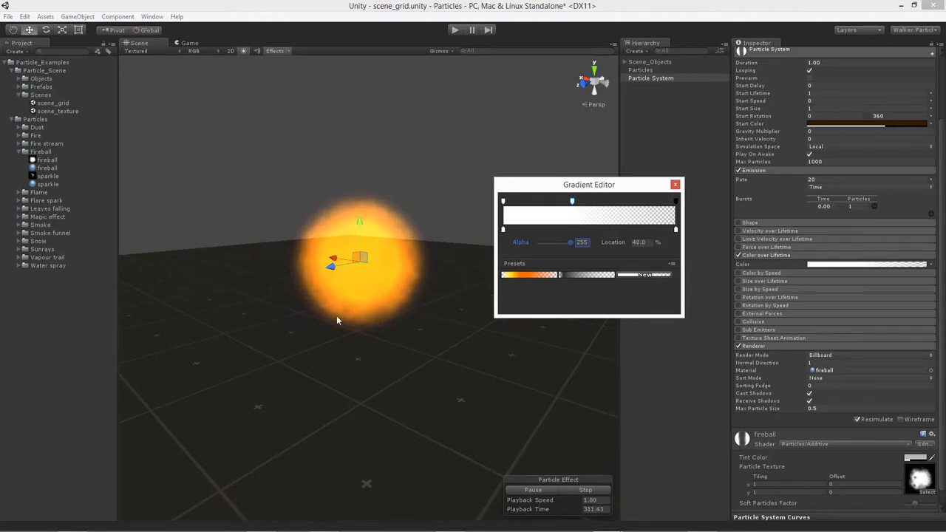
pyautogui.click(675, 185)
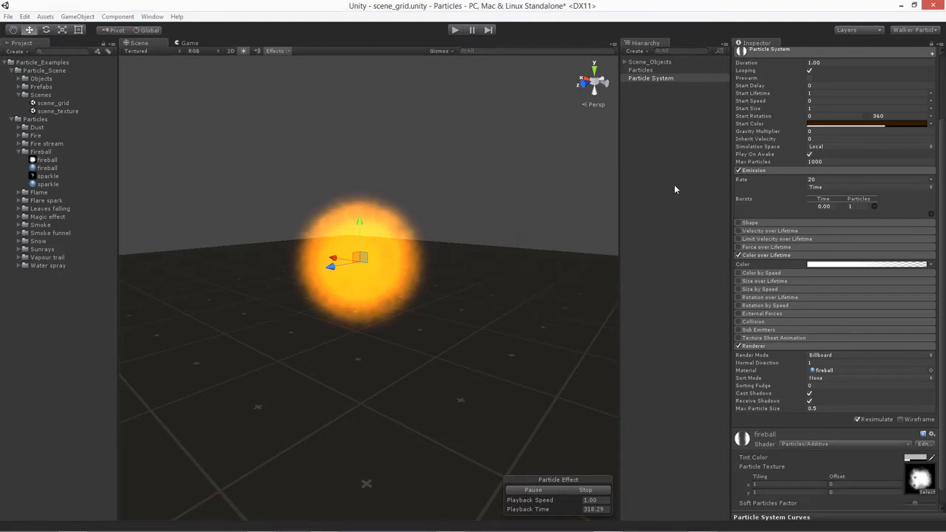
pyautogui.click(738, 256)
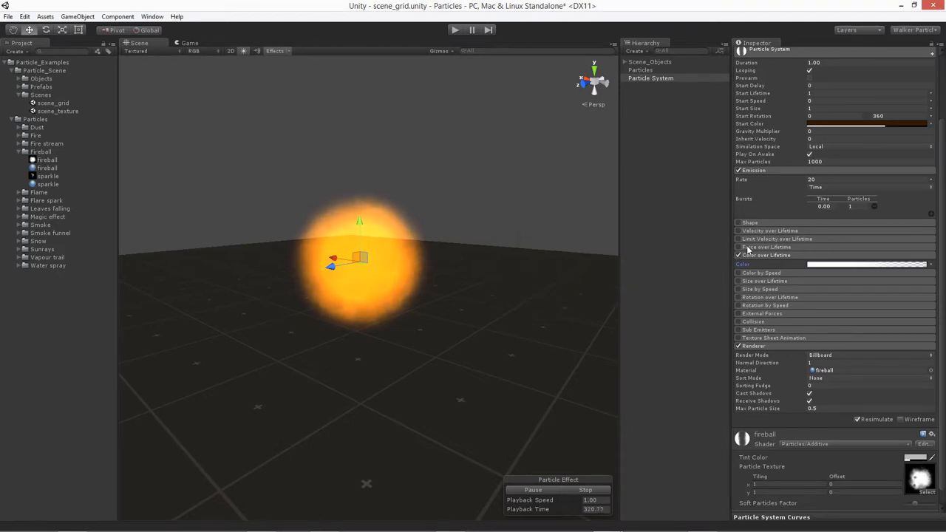
# Step: Enable Size over Lifetime and make its size curve rise linearly from 0 to 1.0
pyautogui.click(765, 281)
pyautogui.click(738, 281)
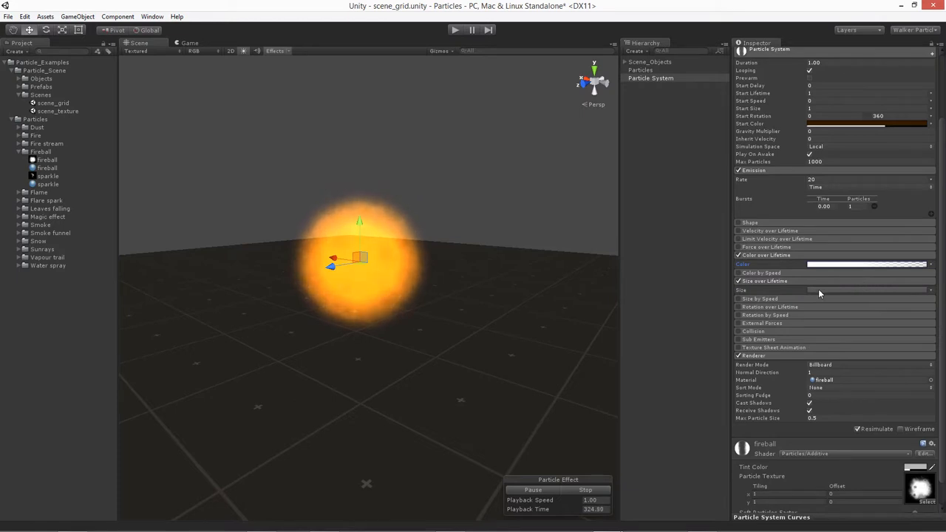
pyautogui.click(838, 290)
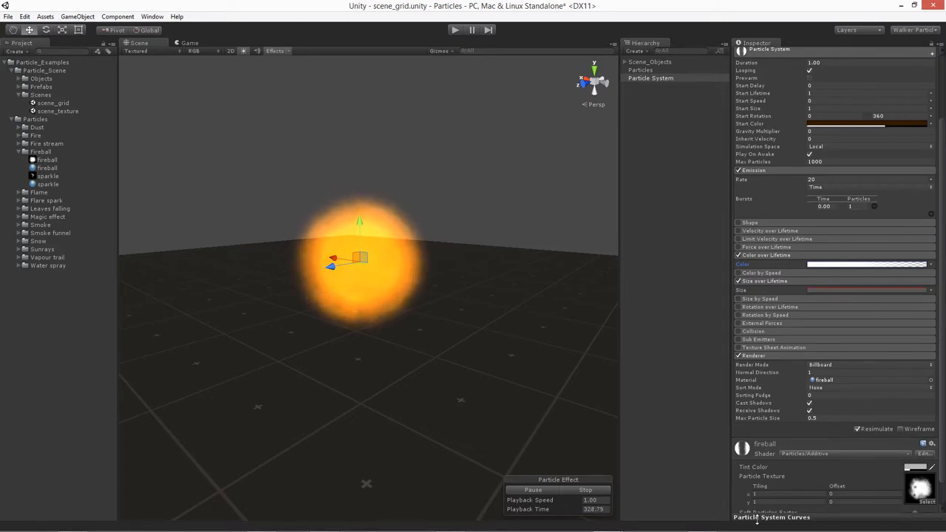
pyautogui.moveTo(758, 519); pyautogui.dragTo(752, 415)
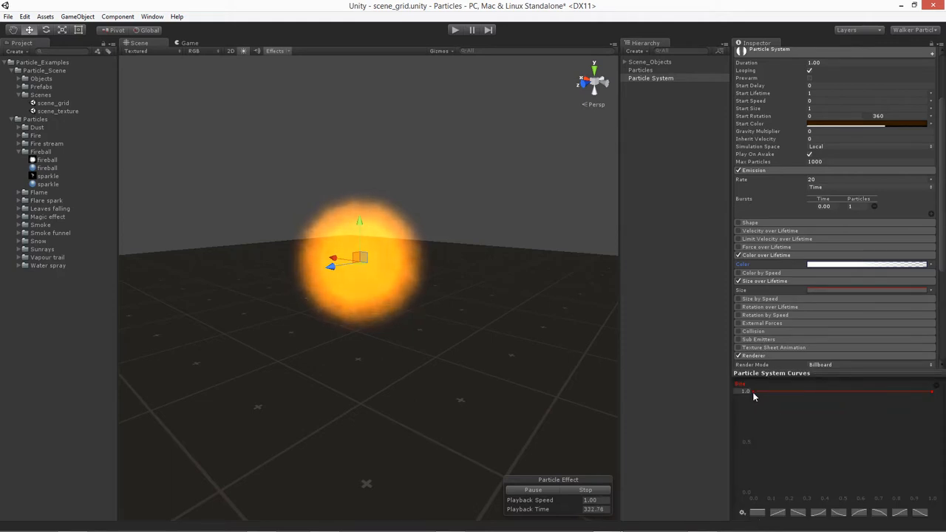
pyautogui.moveTo(753, 392); pyautogui.dragTo(748, 497)
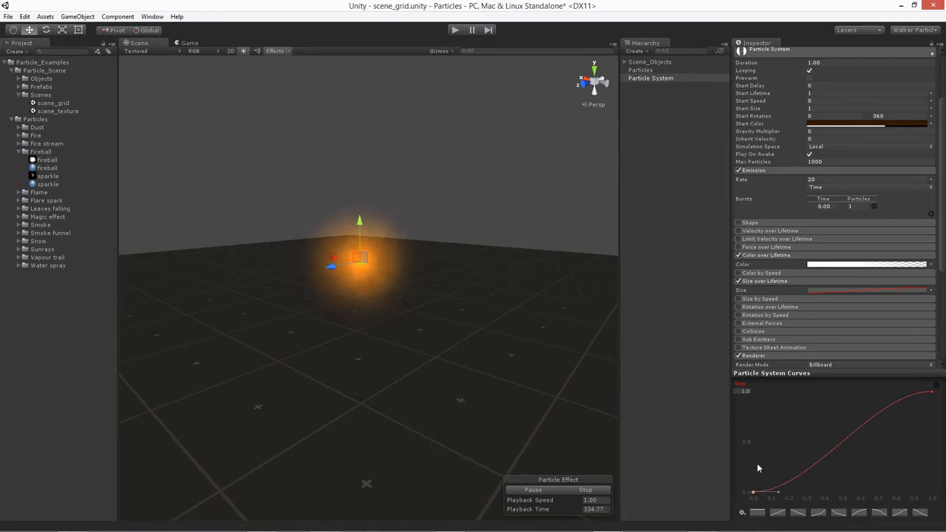
pyautogui.click(931, 392)
pyautogui.click(777, 515)
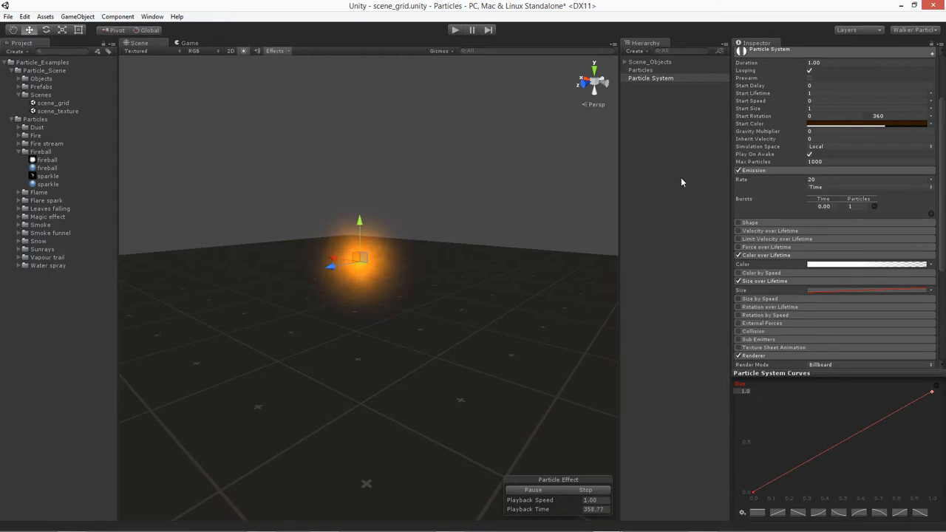
# Step: Enable Rotation over Lifetime and set its Angular Velocity to Random Between Two Constants, from -45 to 45
pyautogui.scroll(-5, 761, 297)
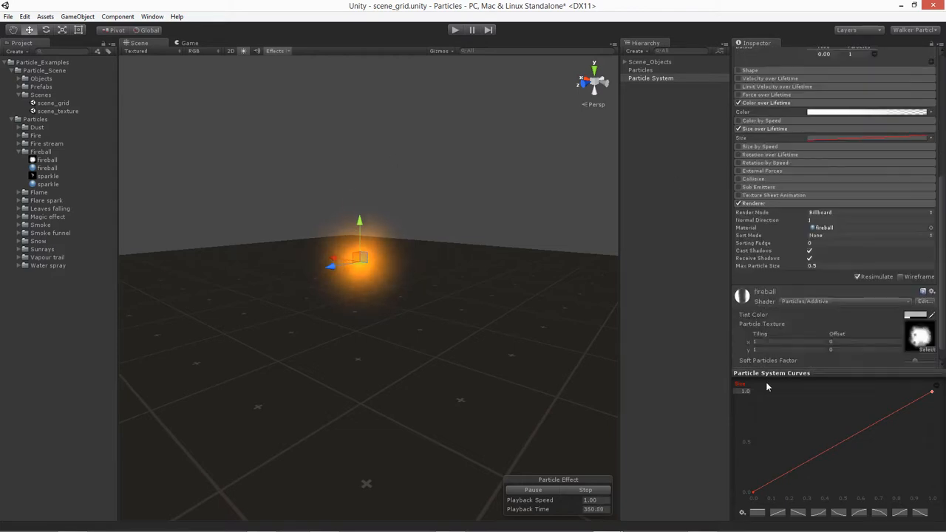
pyautogui.scroll(4, 768, 363)
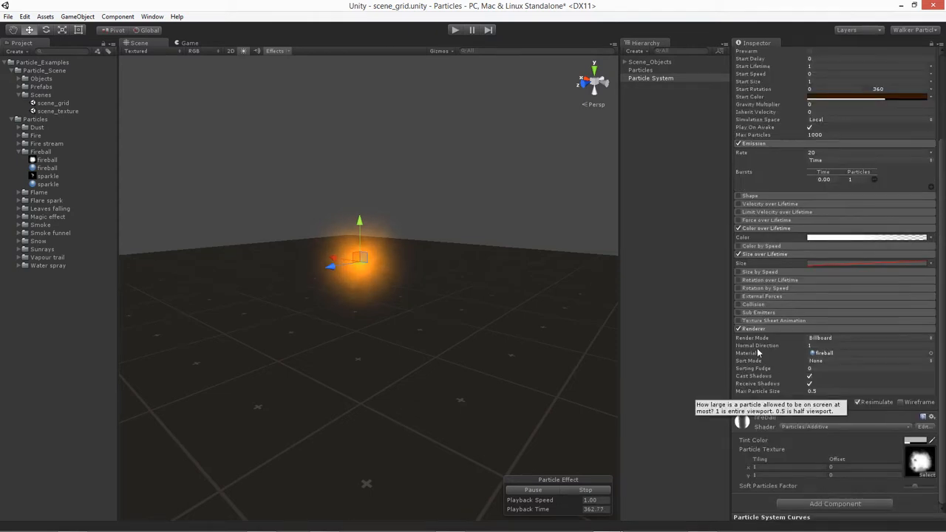
pyautogui.click(771, 289)
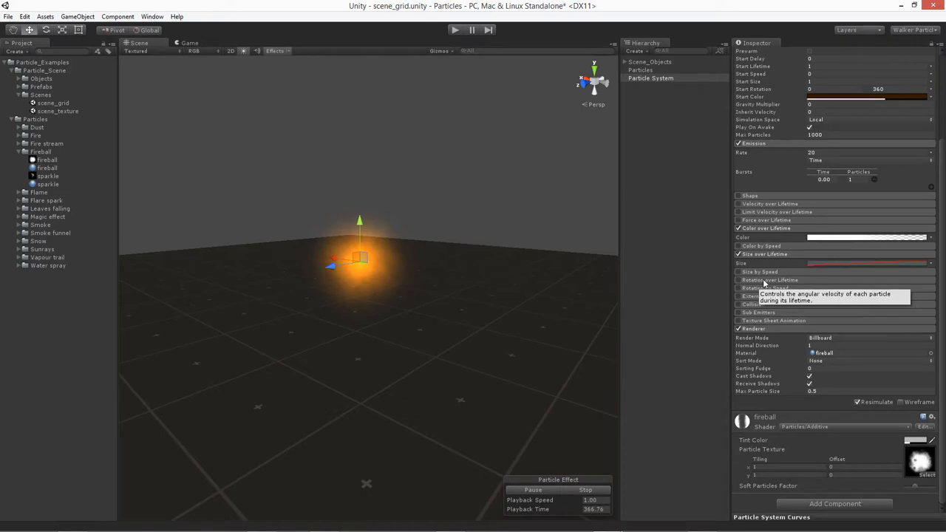
pyautogui.click(738, 280)
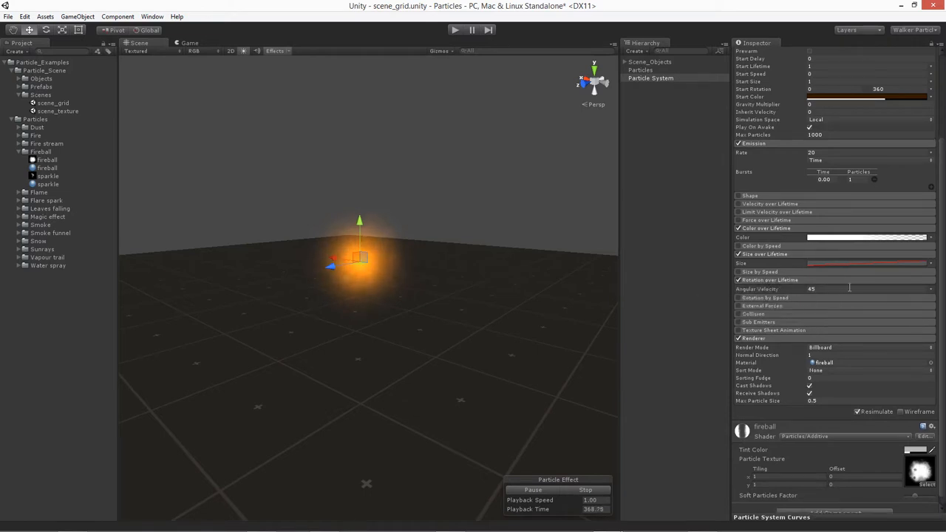
pyautogui.click(931, 289)
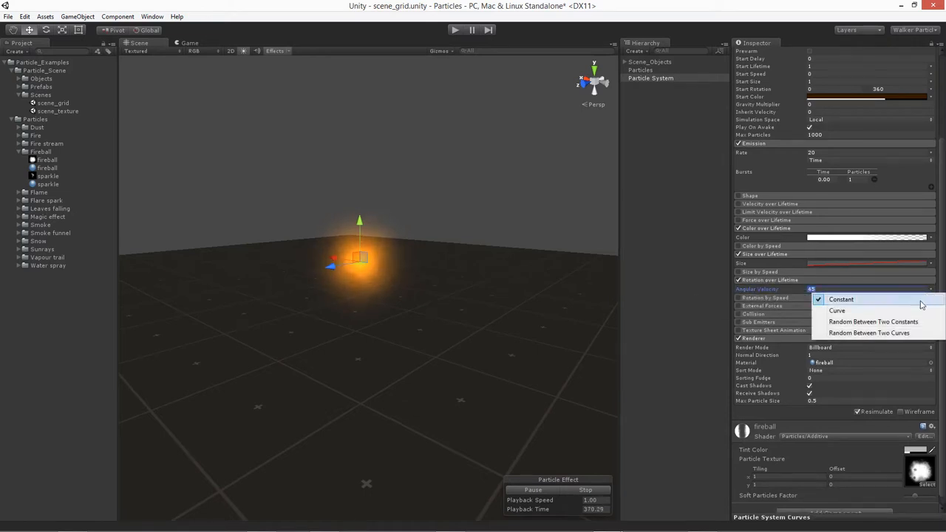
pyautogui.click(914, 323)
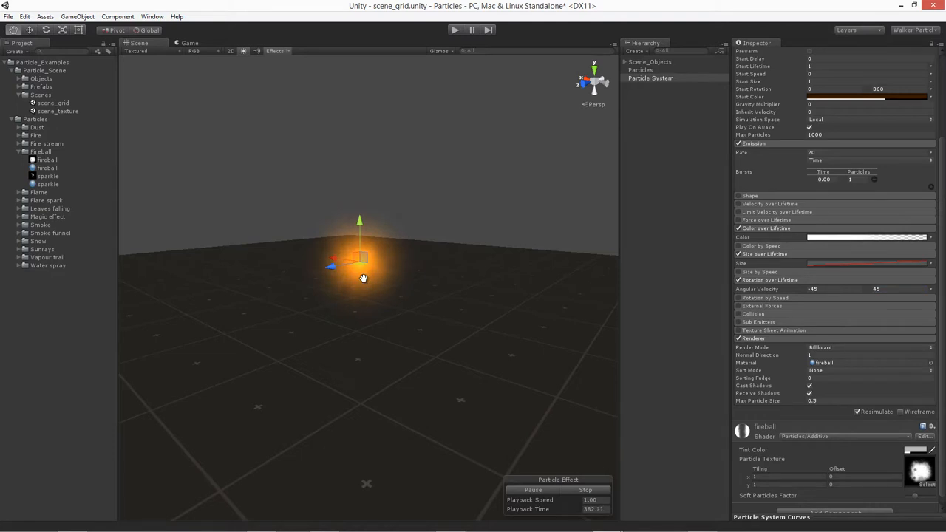
# Step: Set the Sort Mode in the particle system's Renderer module to By Distance
pyautogui.moveTo(362, 275); pyautogui.dragTo(363, 278, button='middle')
pyautogui.scroll(8, 363, 278)
pyautogui.keyDown('alt'); pyautogui.moveTo(363, 278); pyautogui.dragTo(614, 325); pyautogui.keyUp('alt')
pyautogui.keyDown('alt'); pyautogui.moveTo(606, 384); pyautogui.dragTo(420, 304); pyautogui.keyUp('alt')
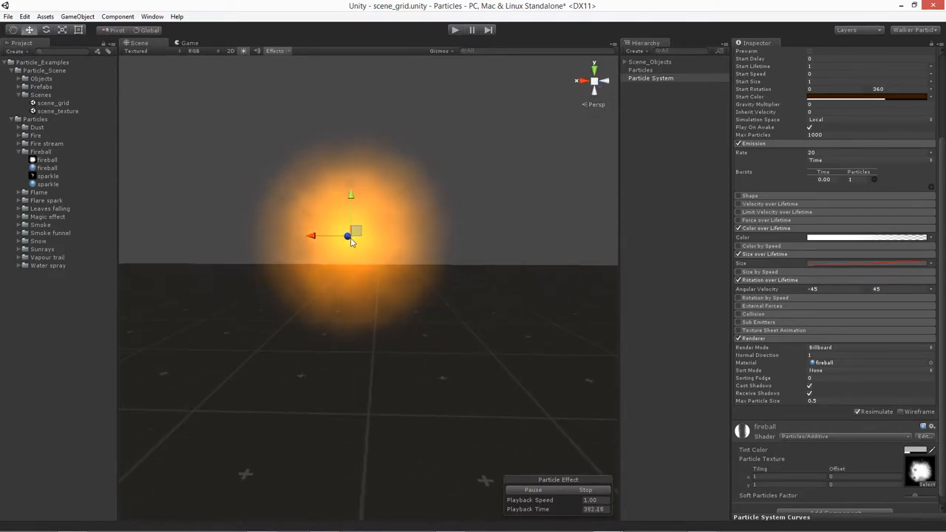
pyautogui.scroll(-5, 394, 297)
pyautogui.scroll(3, 377, 291)
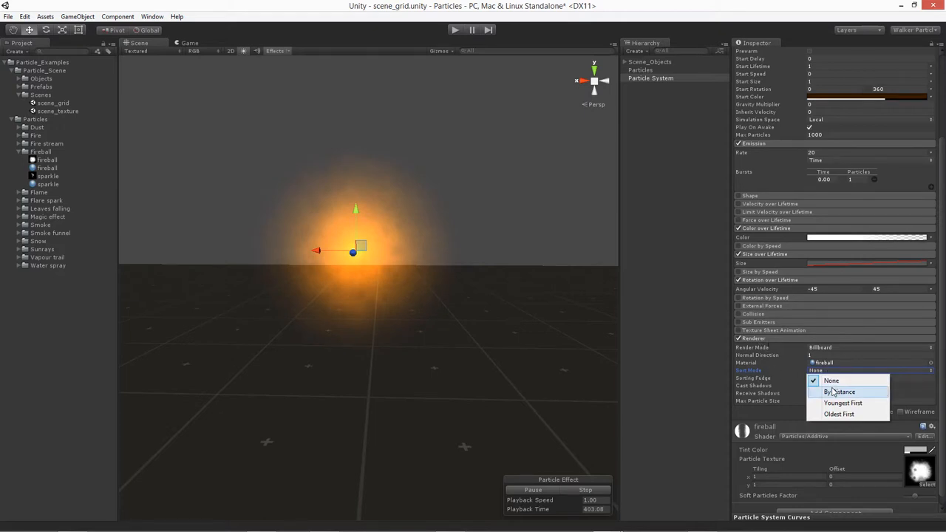
pyautogui.click(836, 393)
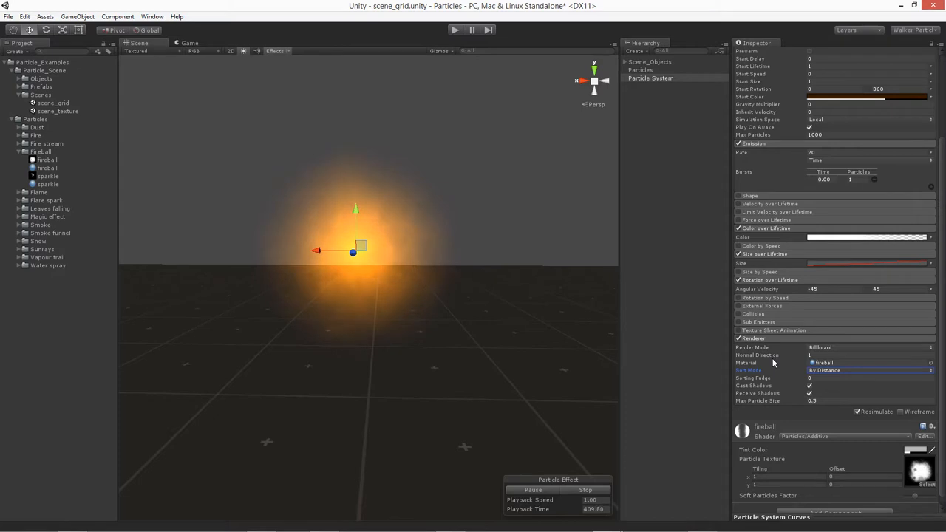
# Step: Brighten the particle system's Start Color to an orange of about RGB 186, 95, 1
pyautogui.scroll(3, 826, 254)
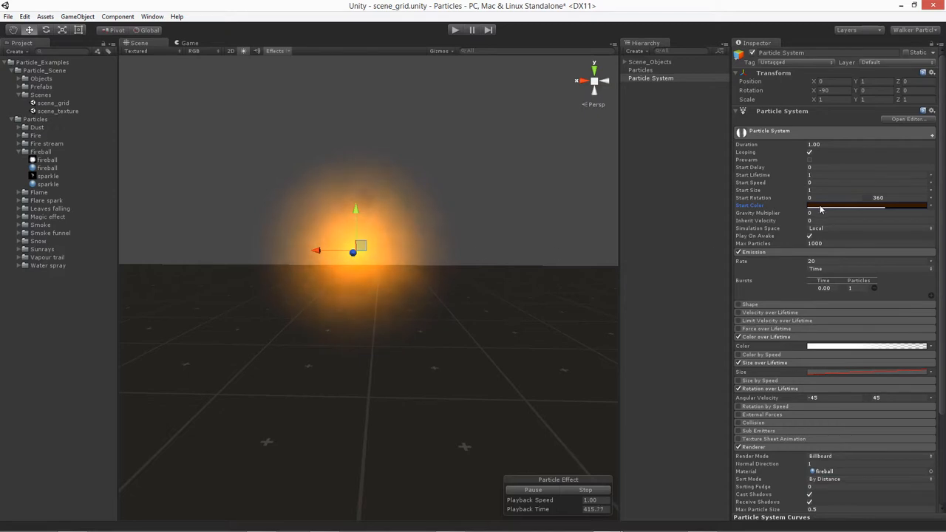
pyautogui.click(901, 207)
pyautogui.moveTo(576, 220)
pyautogui.mouseDown()
pyautogui.moveTo(581, 189)
pyautogui.moveTo(586, 195)
pyautogui.mouseUp()
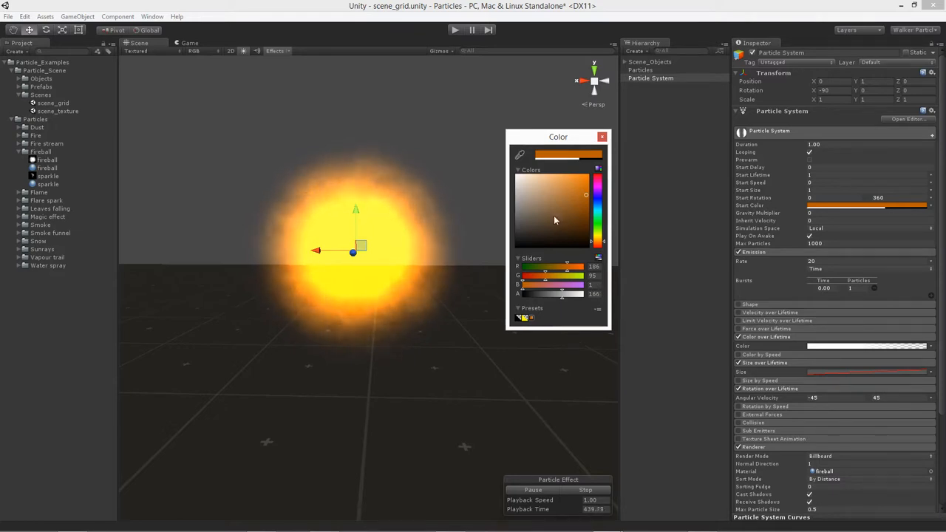
pyautogui.click(603, 137)
# Step: Examine the brightened fireball in the scene from different angles and distances
pyautogui.keyDown('alt'); pyautogui.moveTo(603, 137); pyautogui.dragTo(246, 293); pyautogui.keyUp('alt')
pyautogui.scroll(-10, 309, 321)
pyautogui.scroll(10, 326, 277)
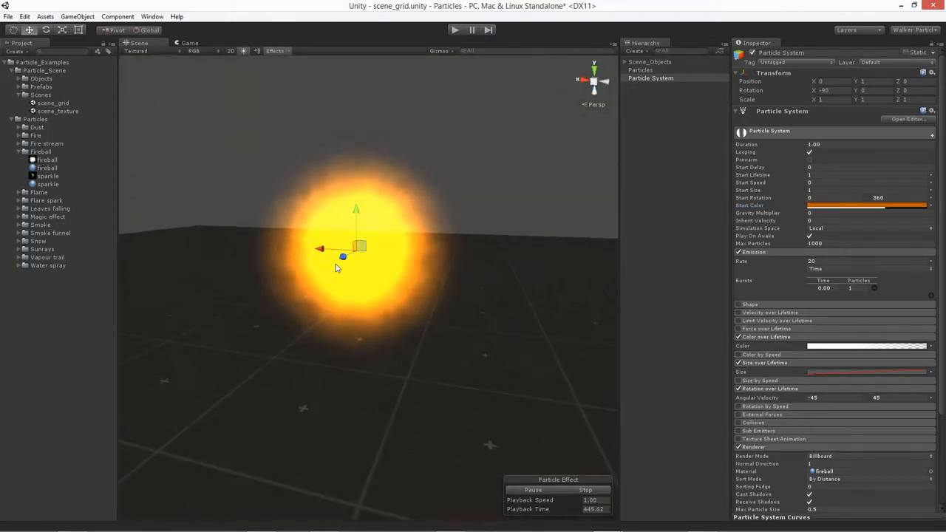
pyautogui.moveTo(347, 296)
pyautogui.mouseDown(button='middle')
pyautogui.moveTo(389, 289)
pyautogui.moveTo(352, 288)
pyautogui.mouseUp(button='middle')
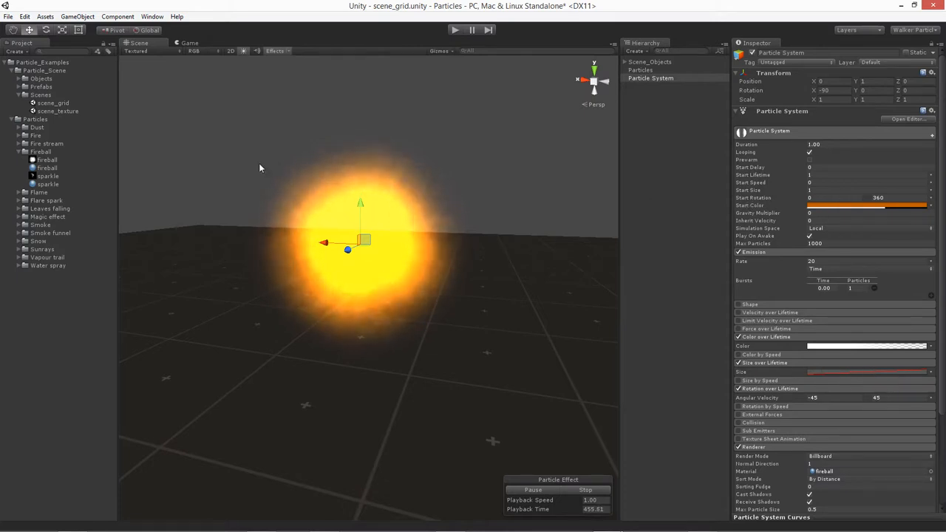
pyautogui.moveTo(321, 300)
pyautogui.keyDown('alt'); pyautogui.mouseDown()
pyautogui.moveTo(391, 317)
pyautogui.moveTo(502, 315)
pyautogui.moveTo(526, 304)
pyautogui.moveTo(220, 302)
pyautogui.moveTo(357, 306)
pyautogui.moveTo(444, 336)
pyautogui.moveTo(502, 395)
pyautogui.moveTo(507, 437)
pyautogui.moveTo(458, 386)
pyautogui.moveTo(359, 323)
pyautogui.moveTo(253, 293)
pyautogui.moveTo(329, 299)
pyautogui.mouseUp(); pyautogui.keyUp('alt')
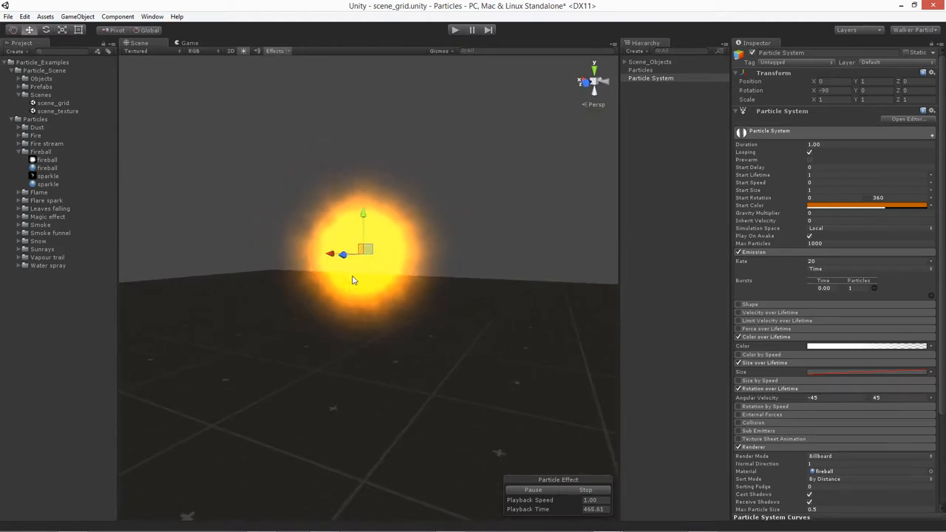
pyautogui.scroll(-2, 352, 280)
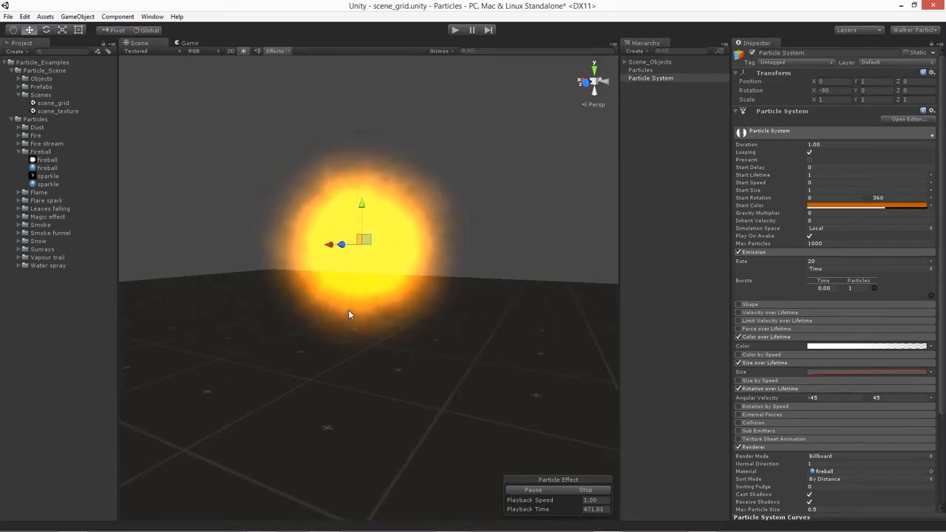
pyautogui.scroll(1, 349, 311)
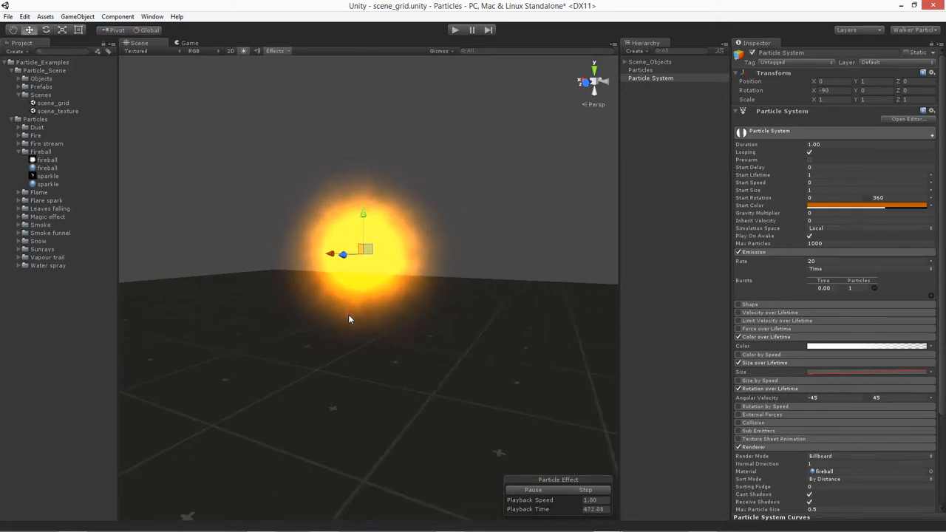
# Step: Rename the particle system object as fireball
pyautogui.click(814, 53)
pyautogui.write('fireball')
pyautogui.press('Return')
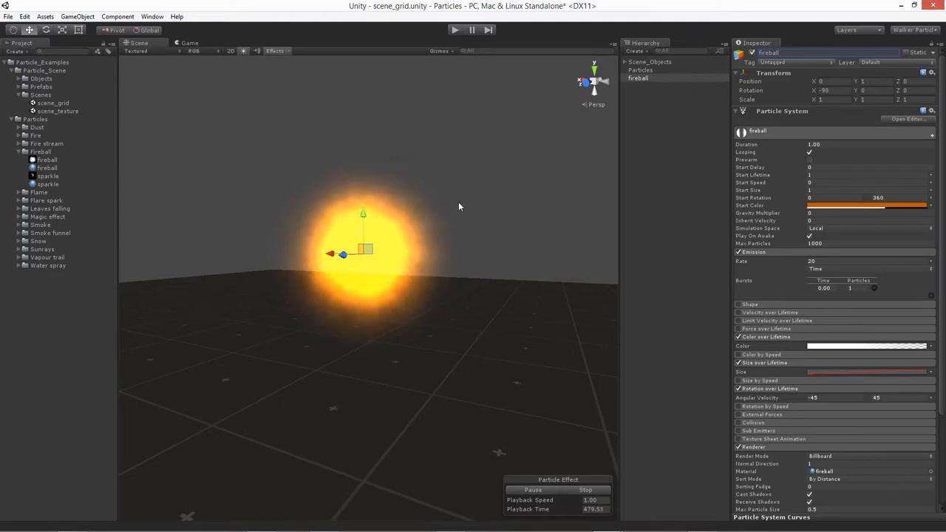
pyautogui.moveTo(362, 274)
pyautogui.mouseDown(button='middle')
pyautogui.moveTo(384, 259)
pyautogui.moveTo(361, 264)
pyautogui.moveTo(369, 267)
pyautogui.mouseUp(button='middle')
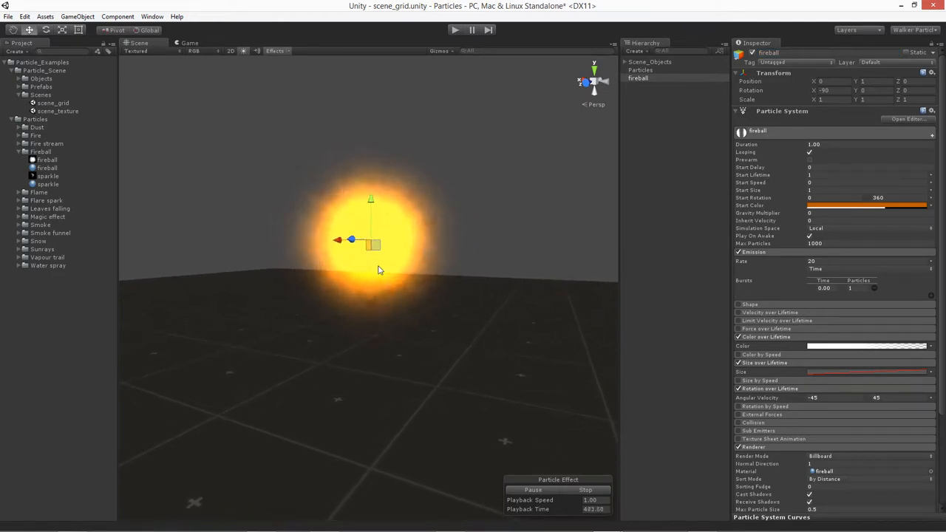
pyautogui.keyDown('alt'); pyautogui.moveTo(338, 281); pyautogui.dragTo(360, 355); pyautogui.keyUp('alt')
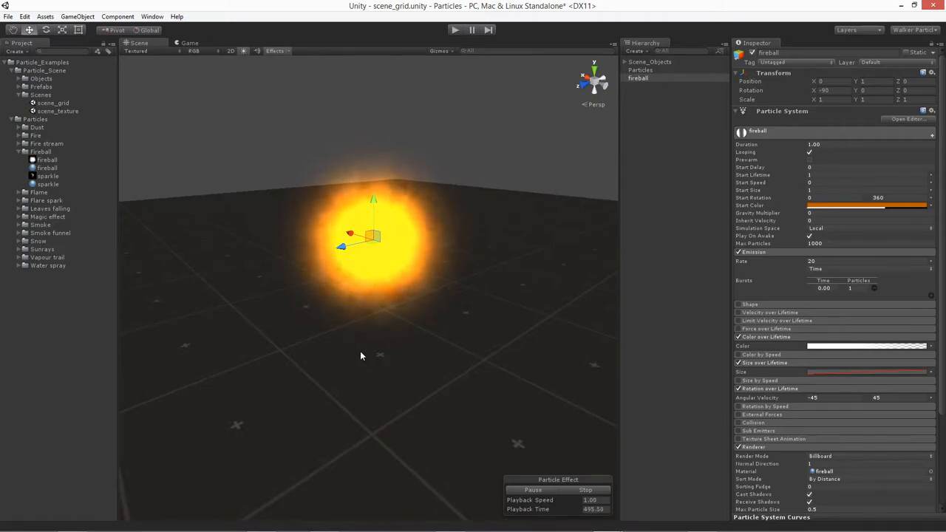